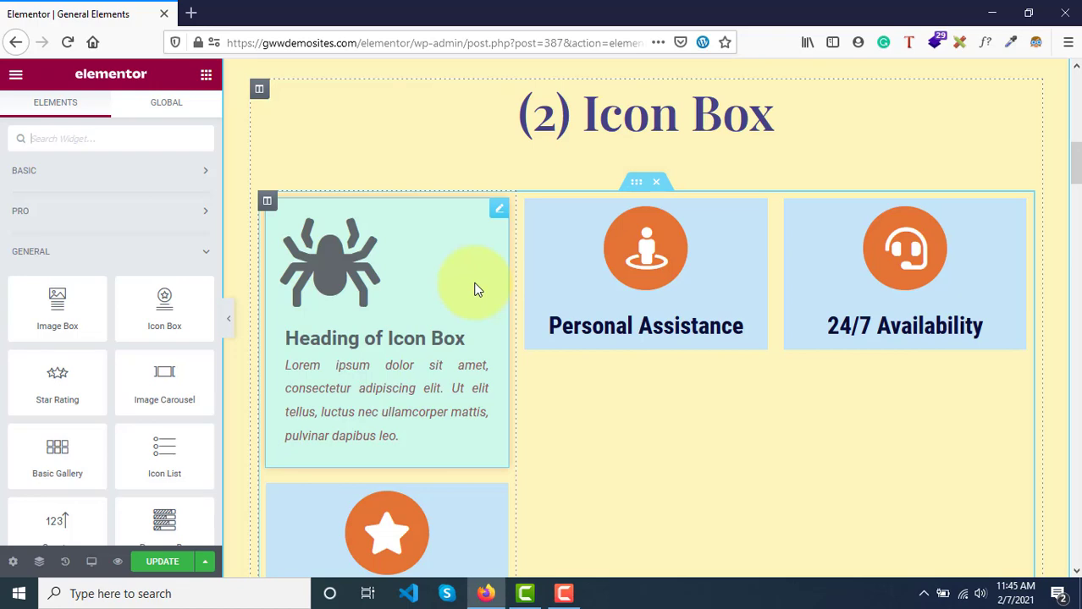
# Scroll to Star Ratings and select the Google Ratings star rating beside the 4.5/5 heading.
pyautogui.scroll(-2, 475, 289)
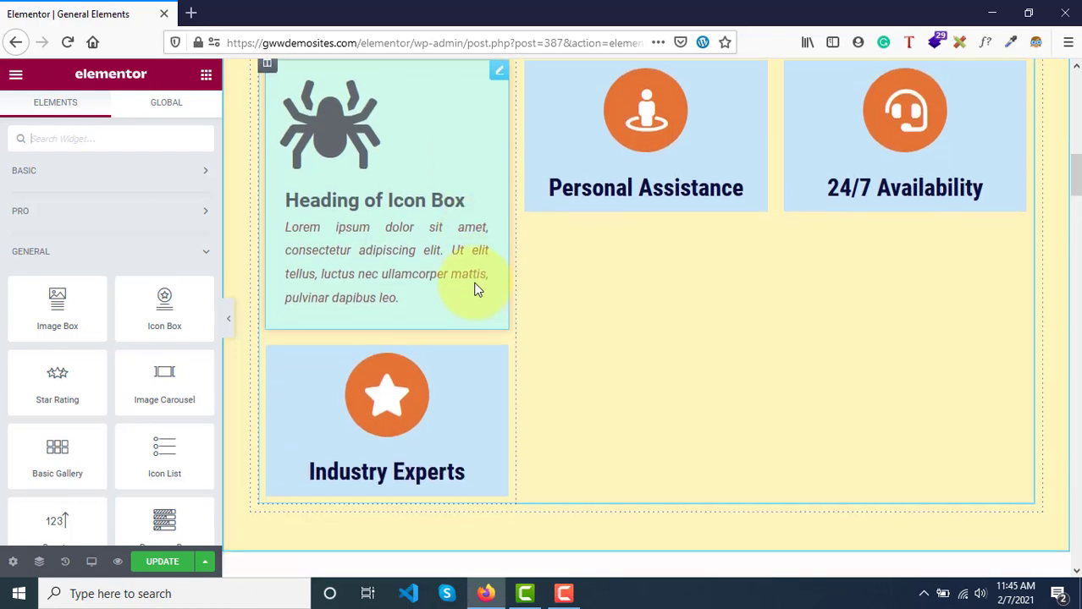
pyautogui.scroll(-5, 475, 289)
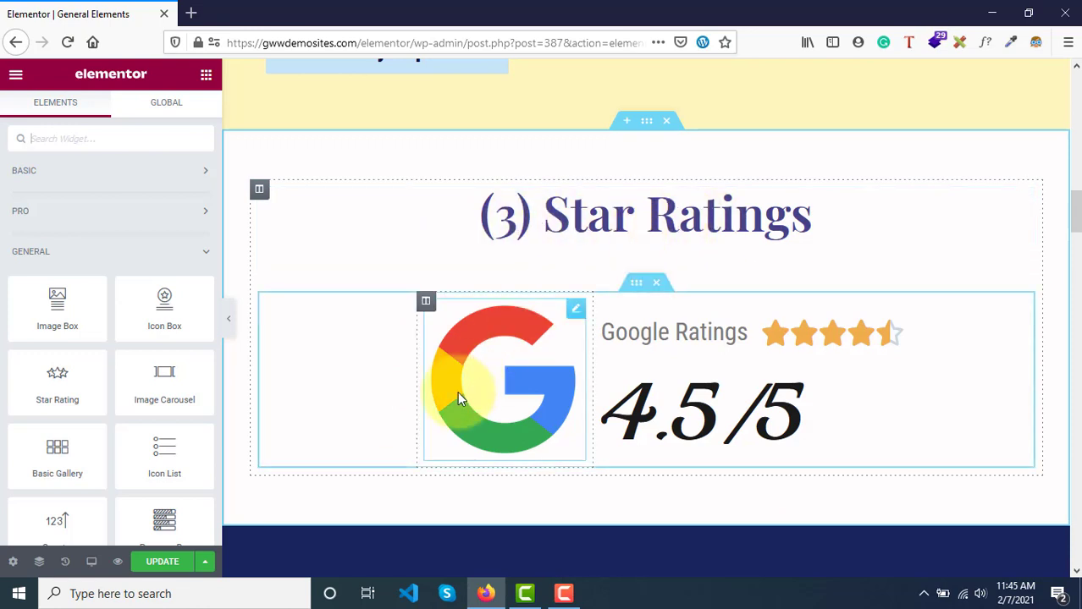
pyautogui.click(663, 405)
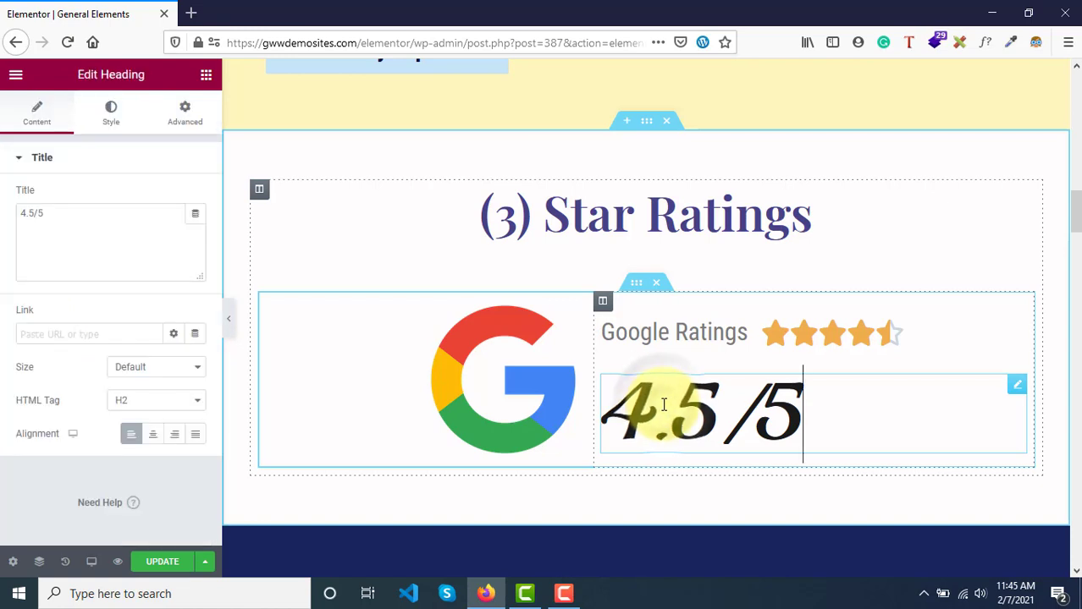
pyautogui.click(645, 336)
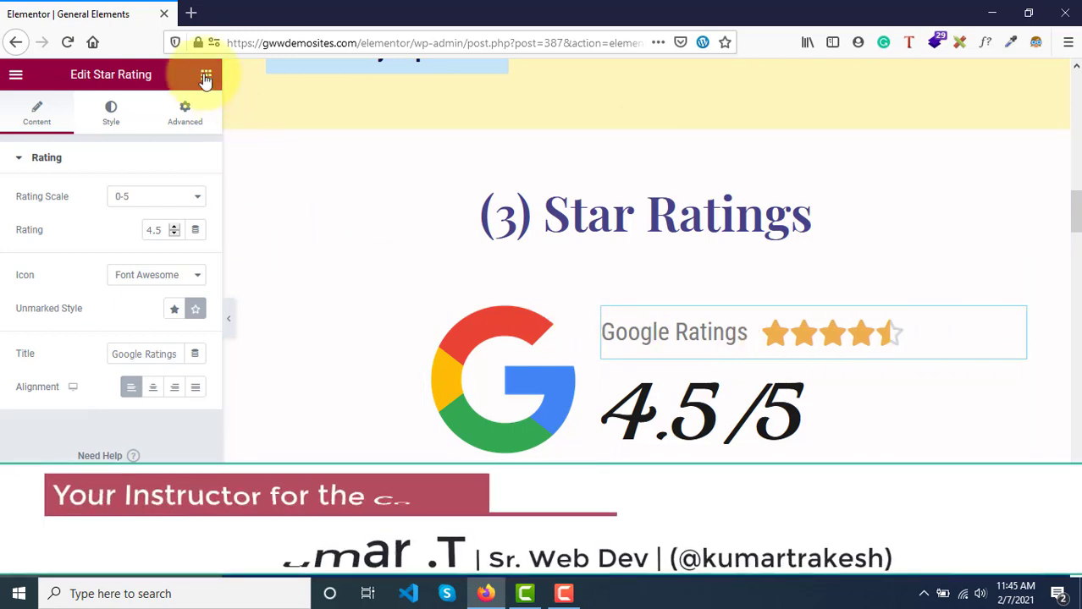
# Drag a new Star Rating widget into the section and set it to a 0-10 scale rated 8.
pyautogui.click(205, 79)
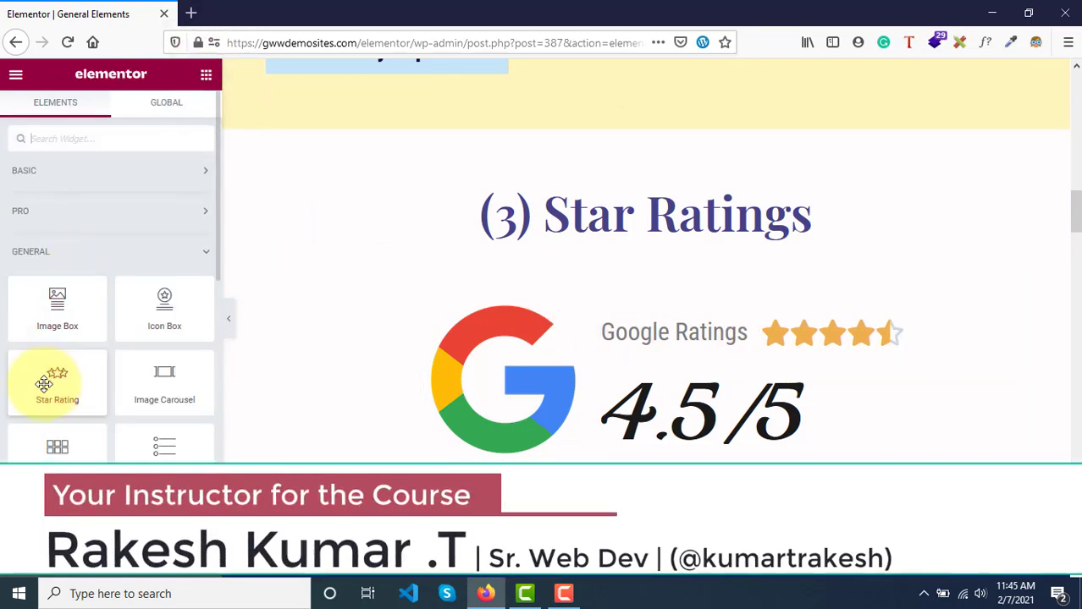
pyautogui.moveTo(44, 385); pyautogui.dragTo(580, 199)
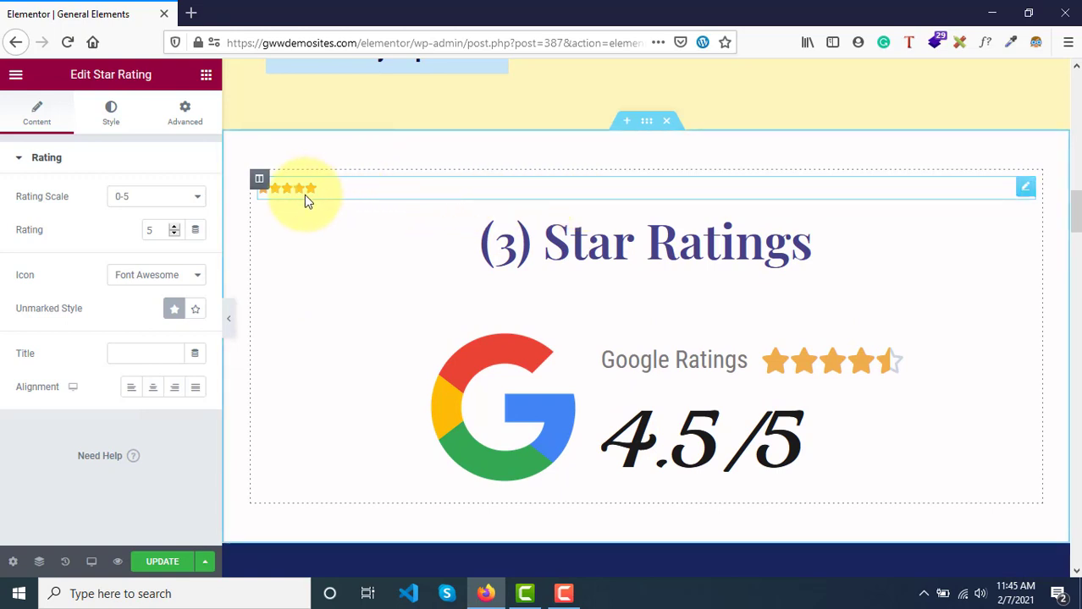
pyautogui.click(151, 203)
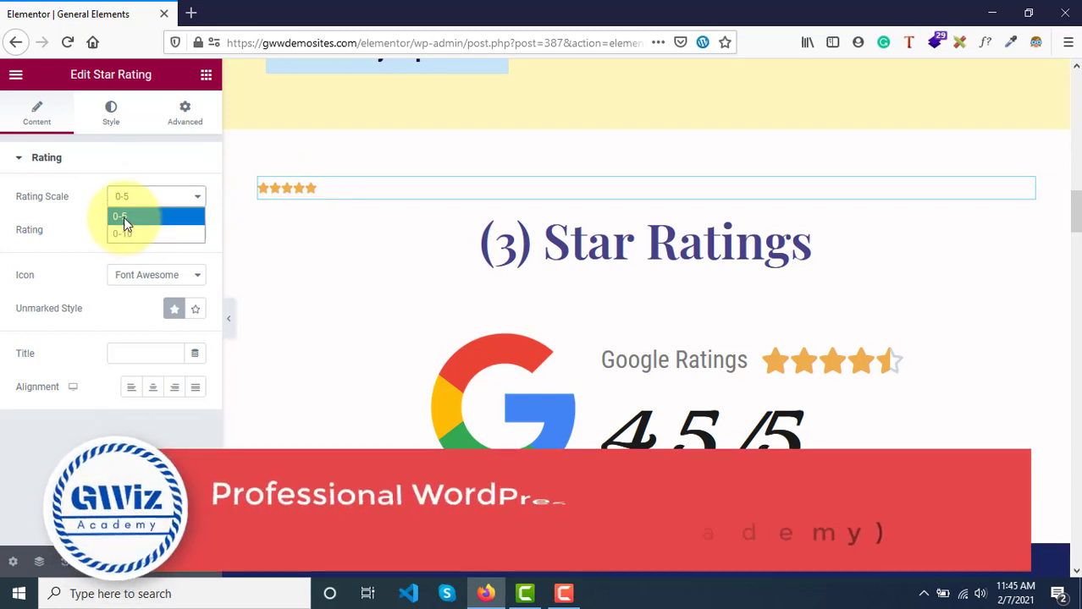
pyautogui.click(132, 232)
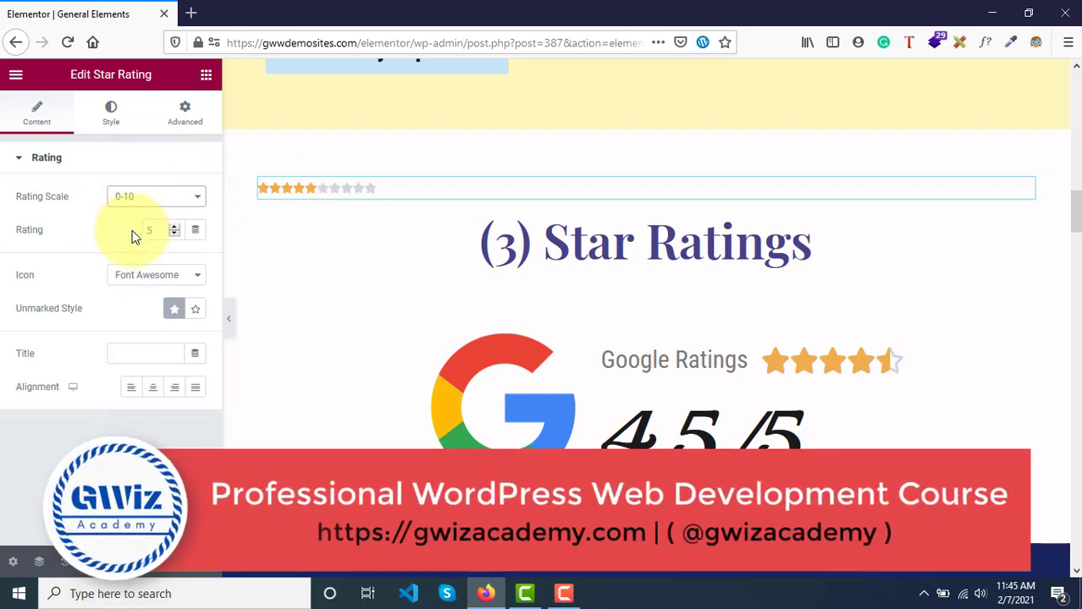
pyautogui.moveTo(157, 230); pyautogui.dragTo(125, 230)
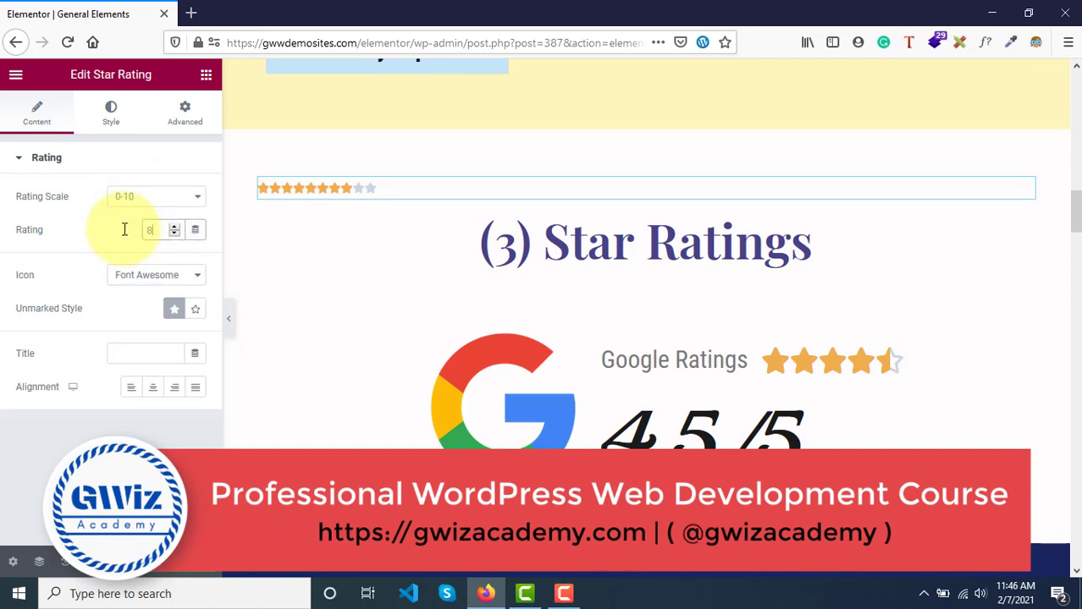
# Switch the star icons to Unicode and make the unmarked stars solid.
pyautogui.click(131, 279)
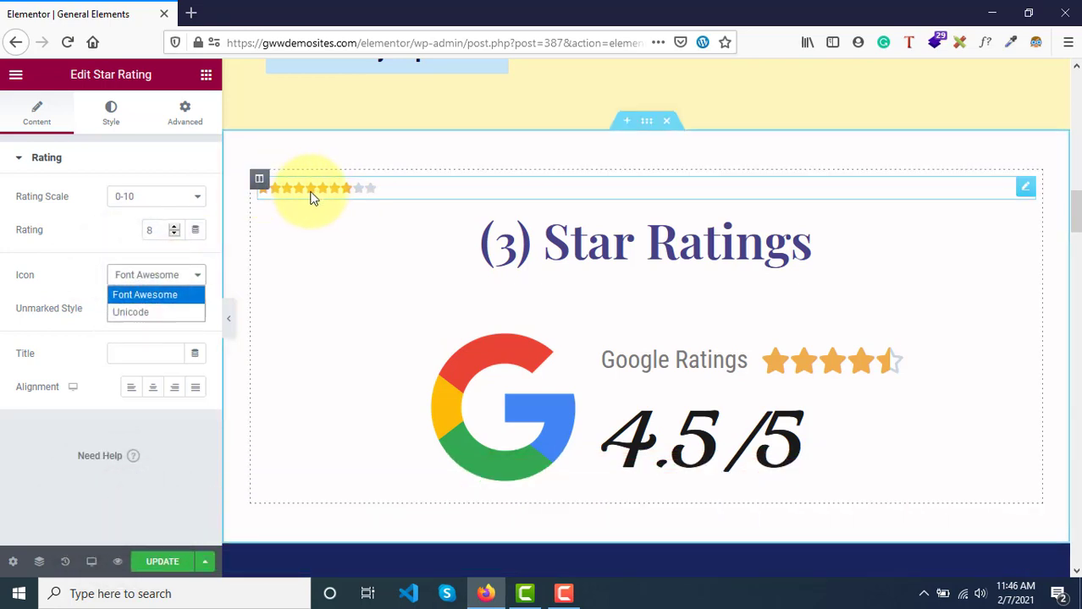
pyautogui.click(133, 314)
pyautogui.click(149, 280)
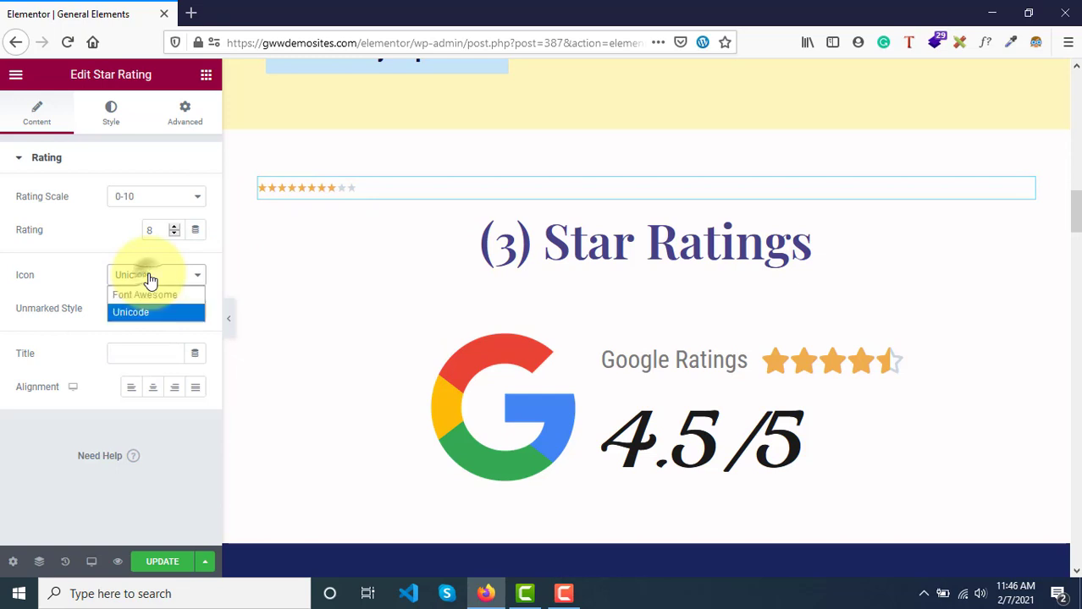
pyautogui.click(144, 294)
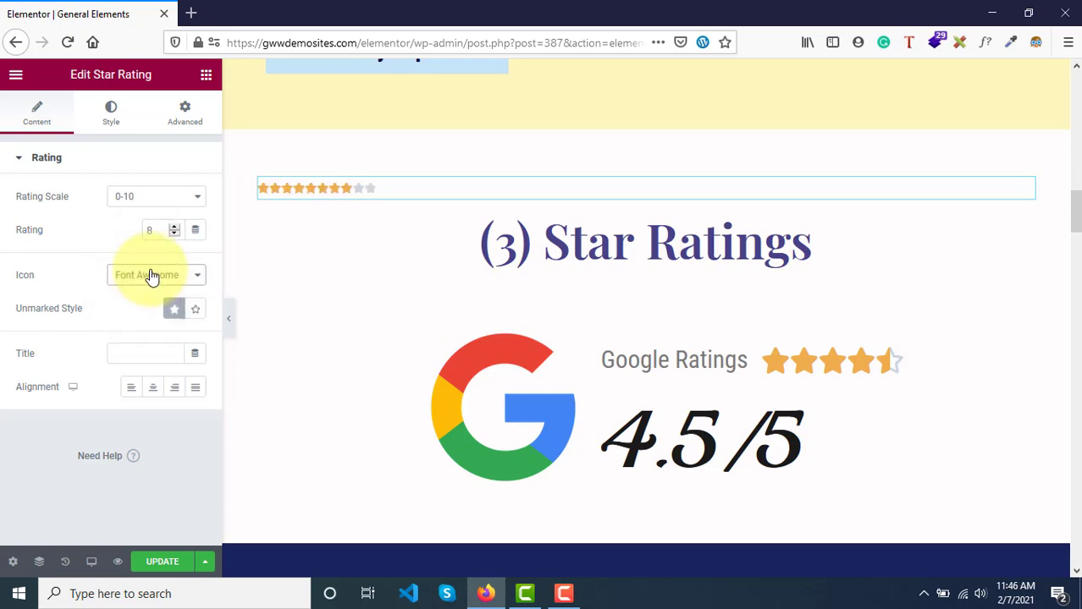
pyautogui.click(150, 276)
pyautogui.click(132, 313)
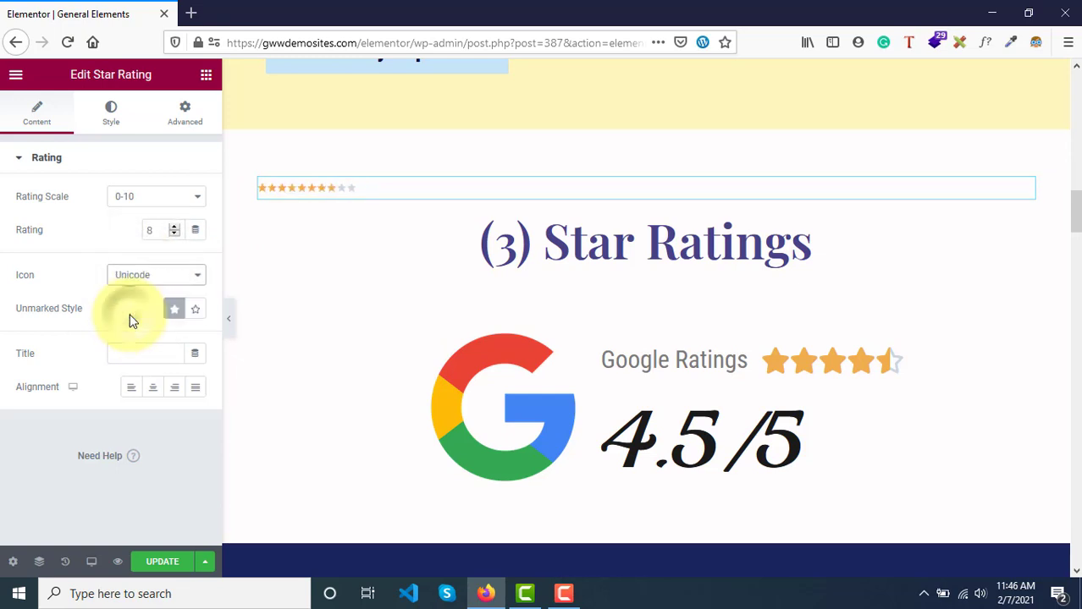
pyautogui.click(174, 311)
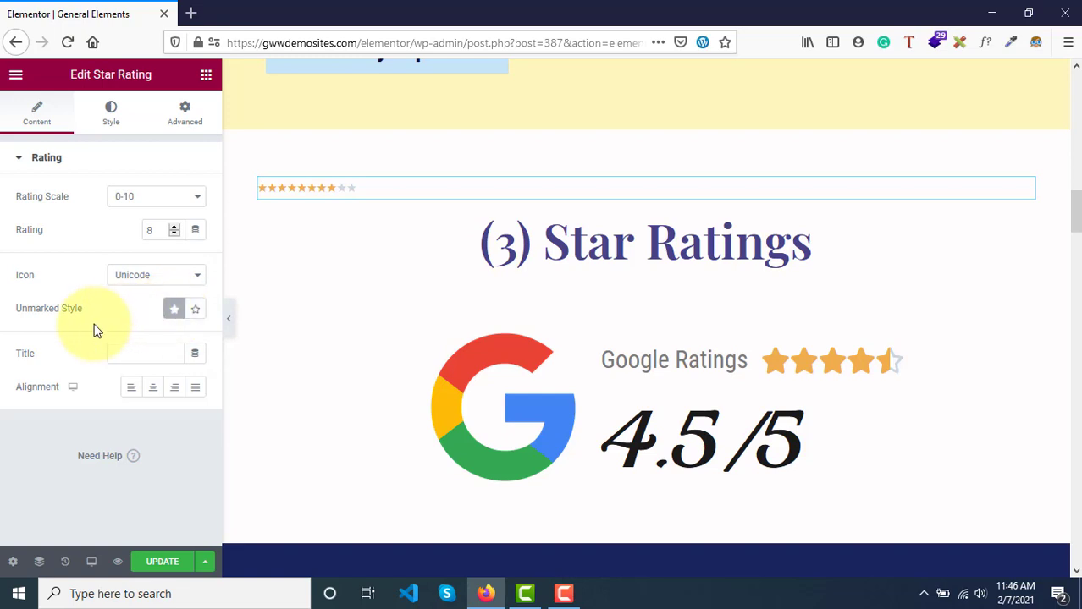
# Title the rating 'Customer Ratings' and centre-align it.
pyautogui.click(143, 353)
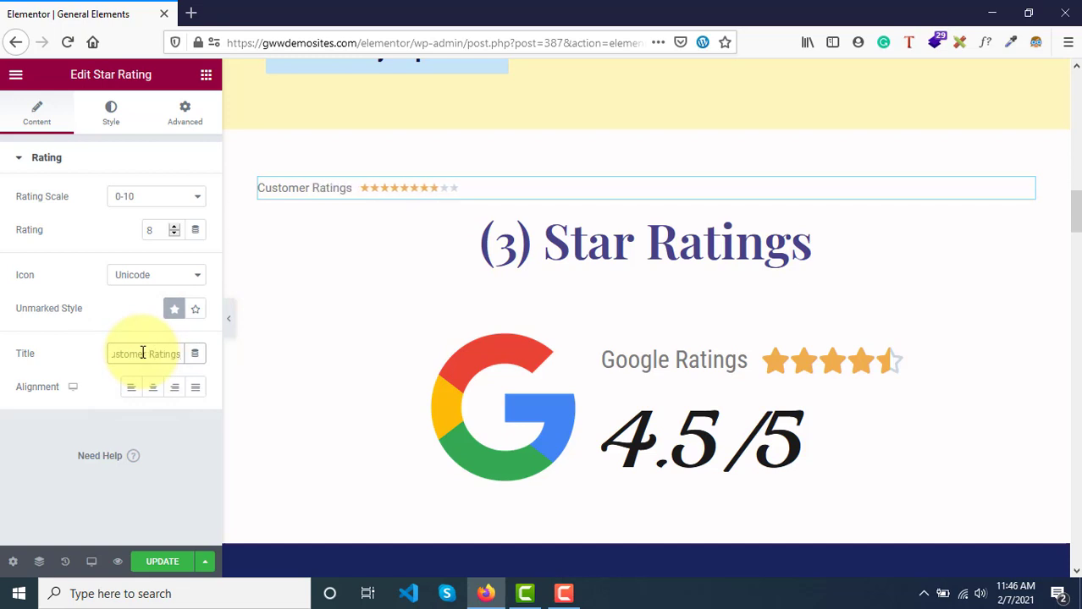
pyautogui.click(154, 391)
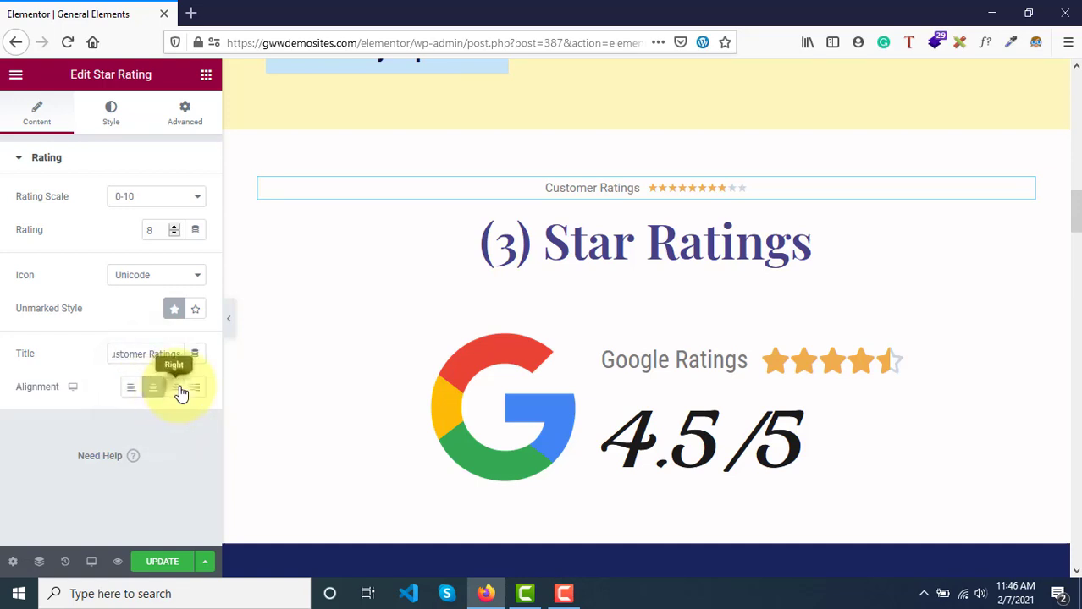
pyautogui.click(180, 392)
pyautogui.click(131, 391)
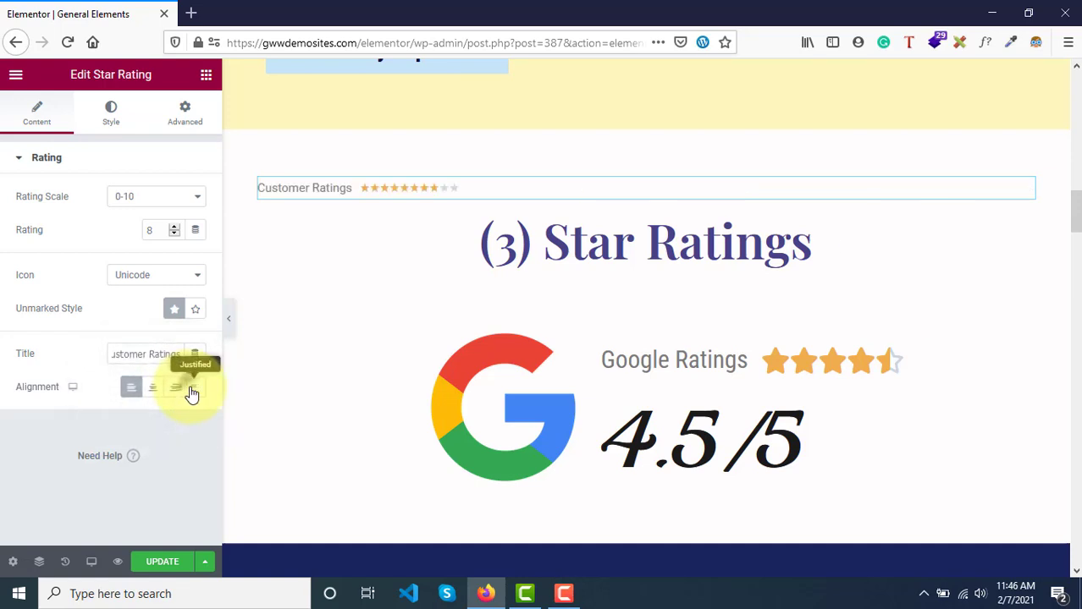
pyautogui.click(193, 391)
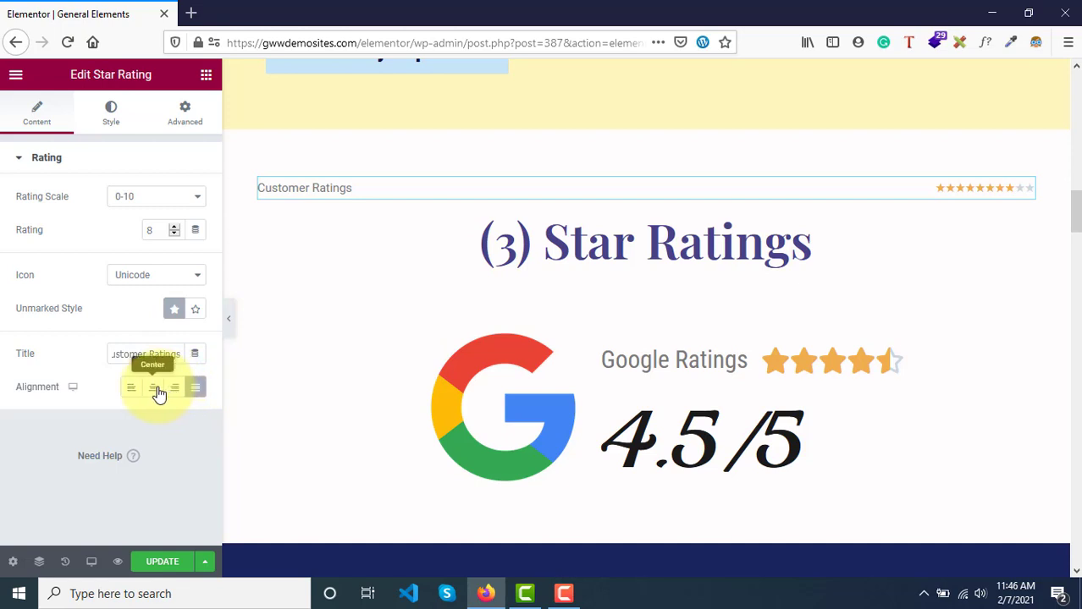
pyautogui.click(157, 389)
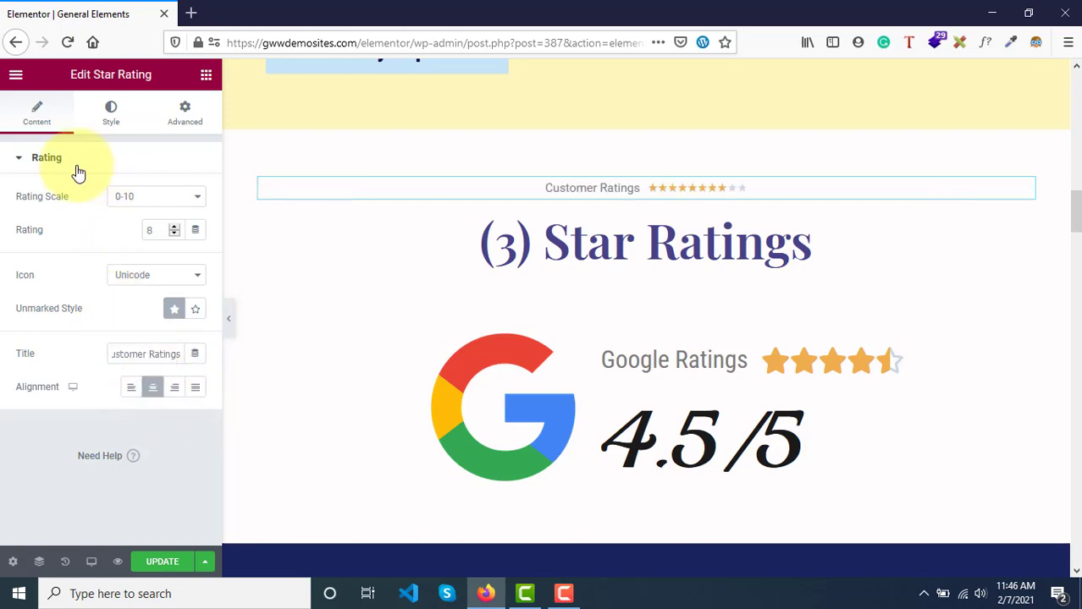
# Colour the Customer Ratings title text pale pink.
pyautogui.click(109, 116)
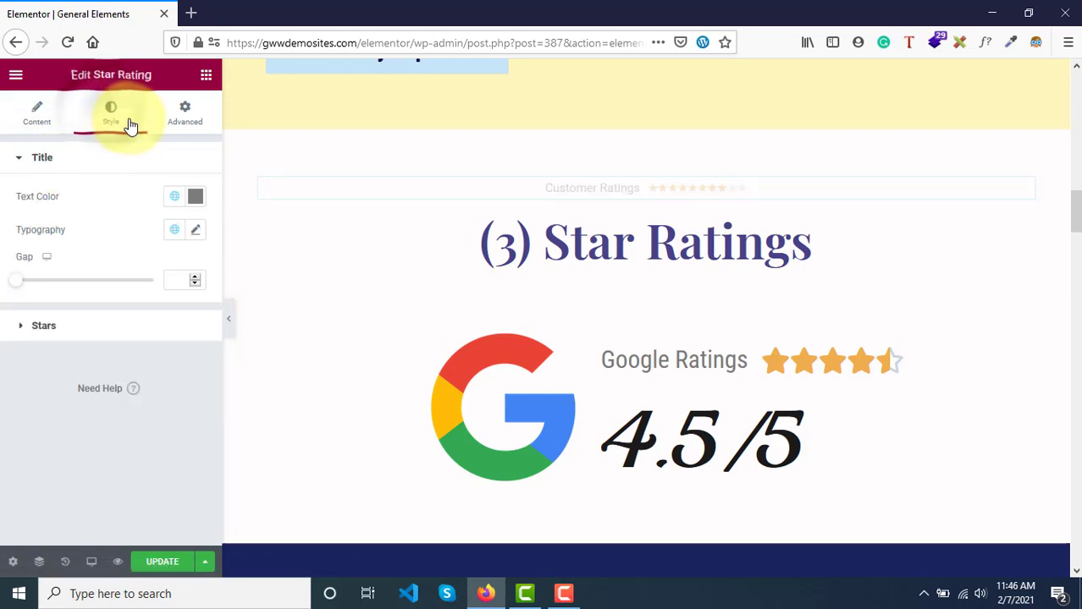
pyautogui.click(196, 197)
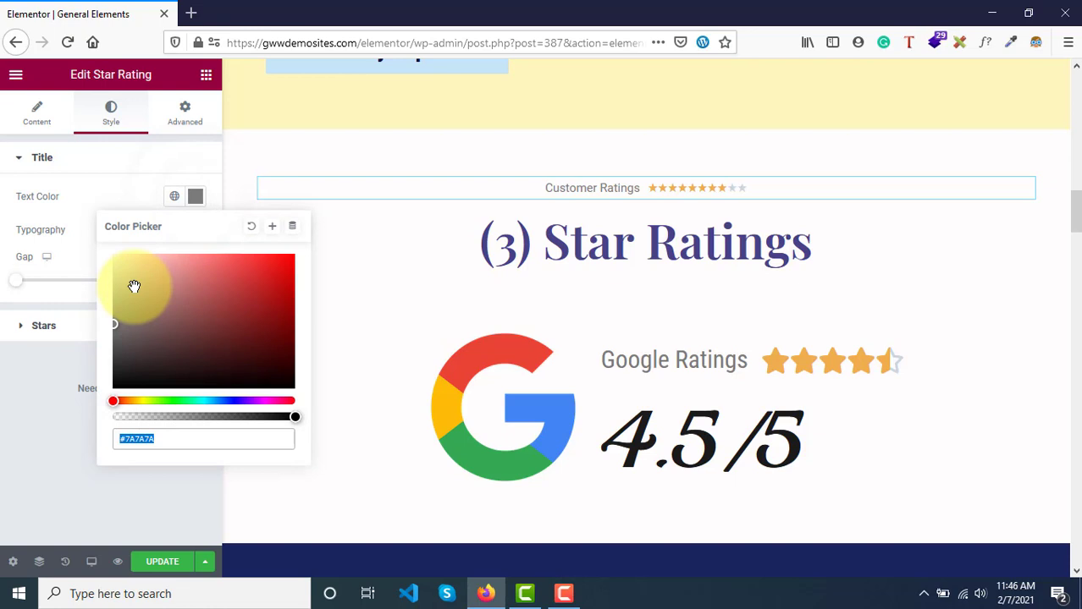
pyautogui.moveTo(133, 287)
pyautogui.mouseDown()
pyautogui.moveTo(152, 277)
pyautogui.moveTo(129, 278)
pyautogui.mouseUp()
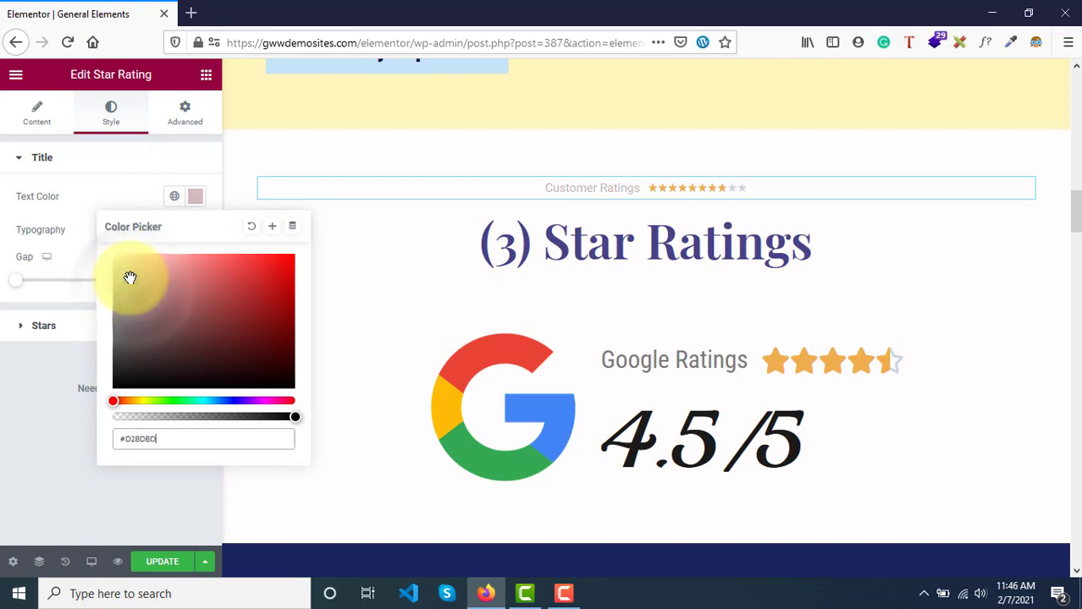
pyautogui.click(47, 163)
# Set the title typography to Roboto Condensed, size 27, weight 300.
pyautogui.click(108, 170)
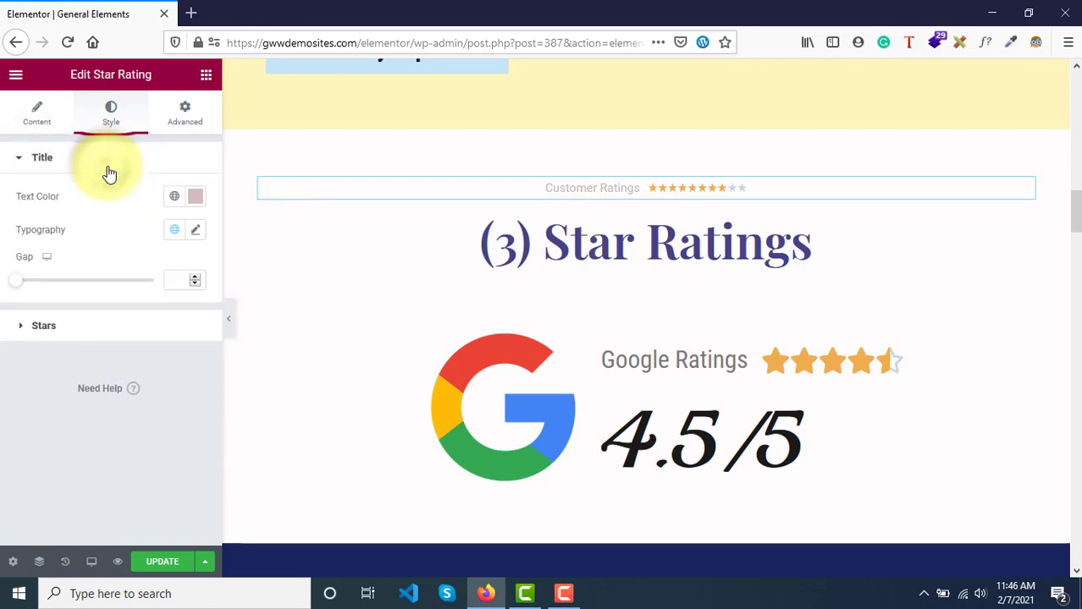
pyautogui.click(196, 231)
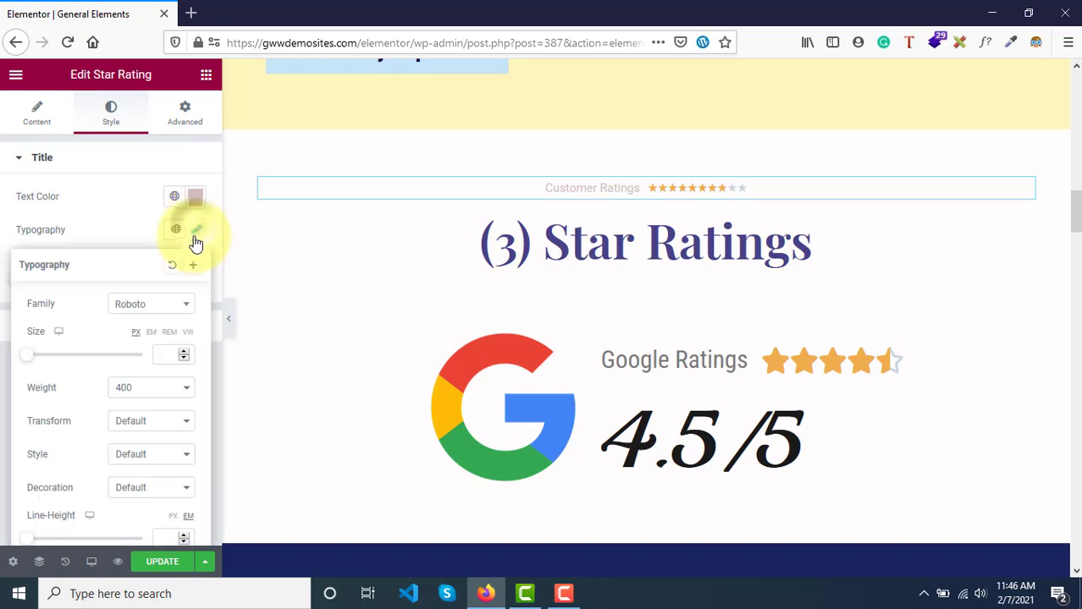
pyautogui.click(159, 304)
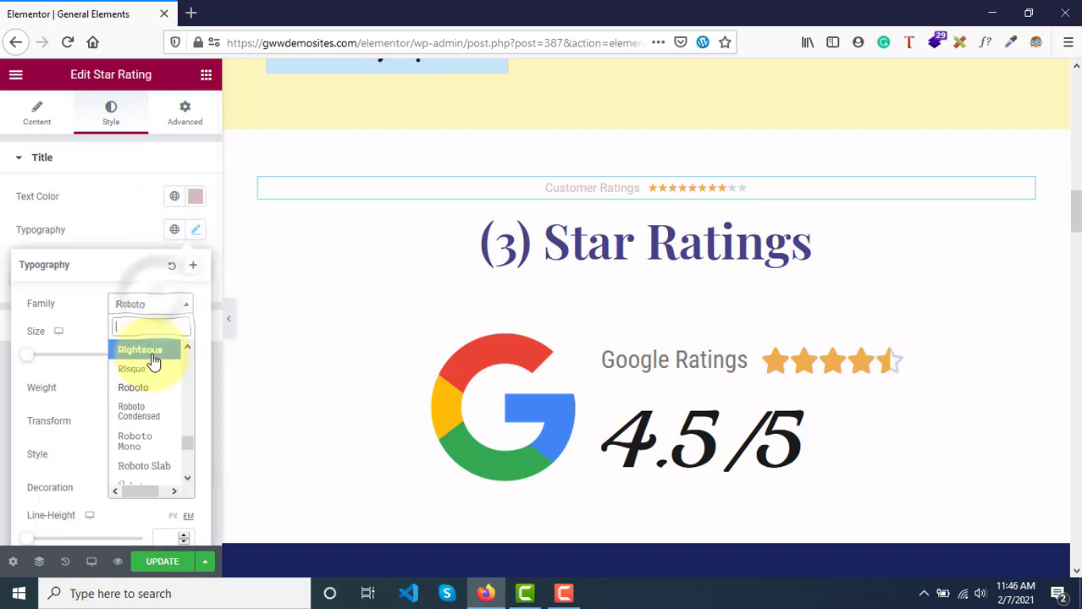
pyautogui.click(150, 417)
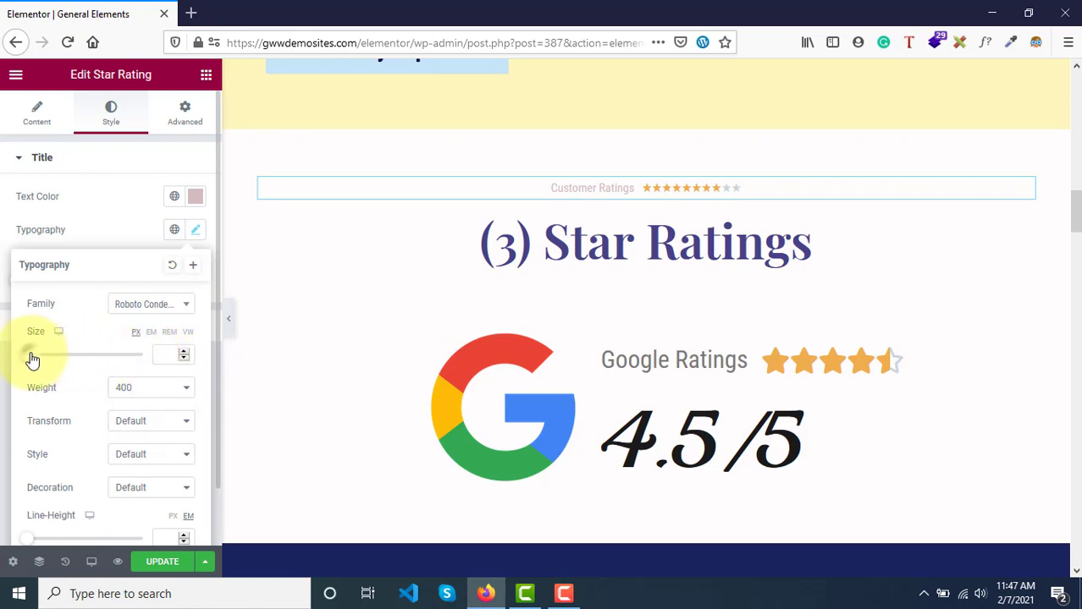
pyautogui.moveTo(32, 360); pyautogui.dragTo(47, 364)
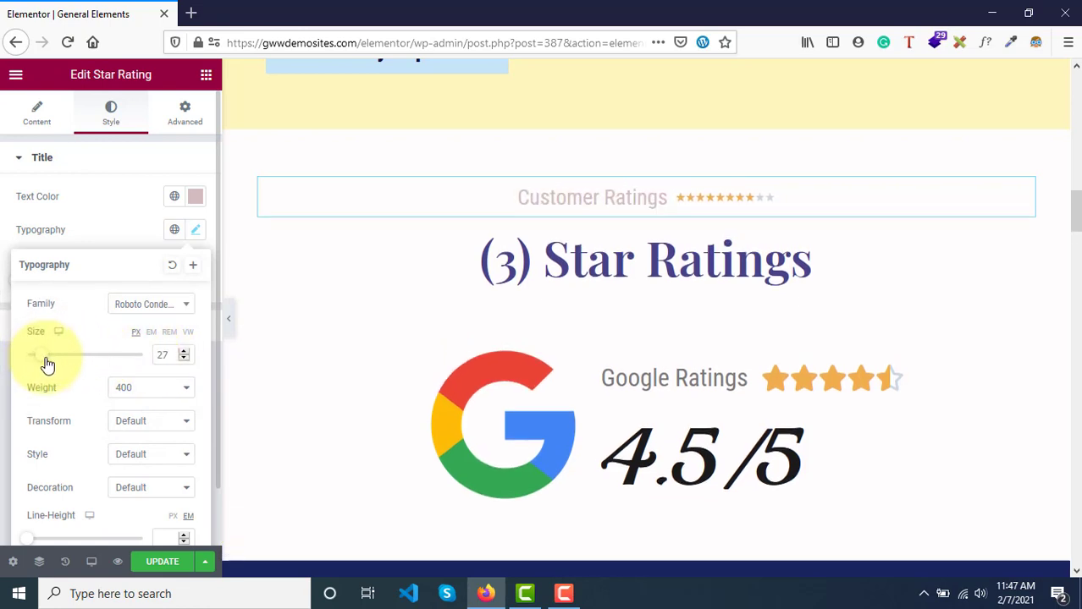
pyautogui.click(142, 392)
pyautogui.click(138, 211)
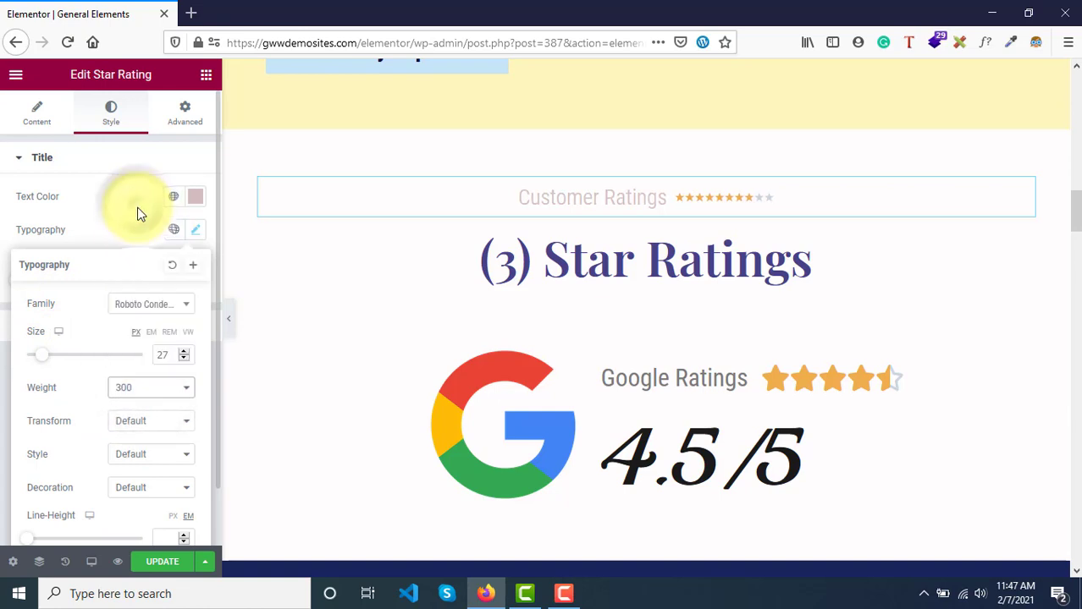
pyautogui.click(114, 213)
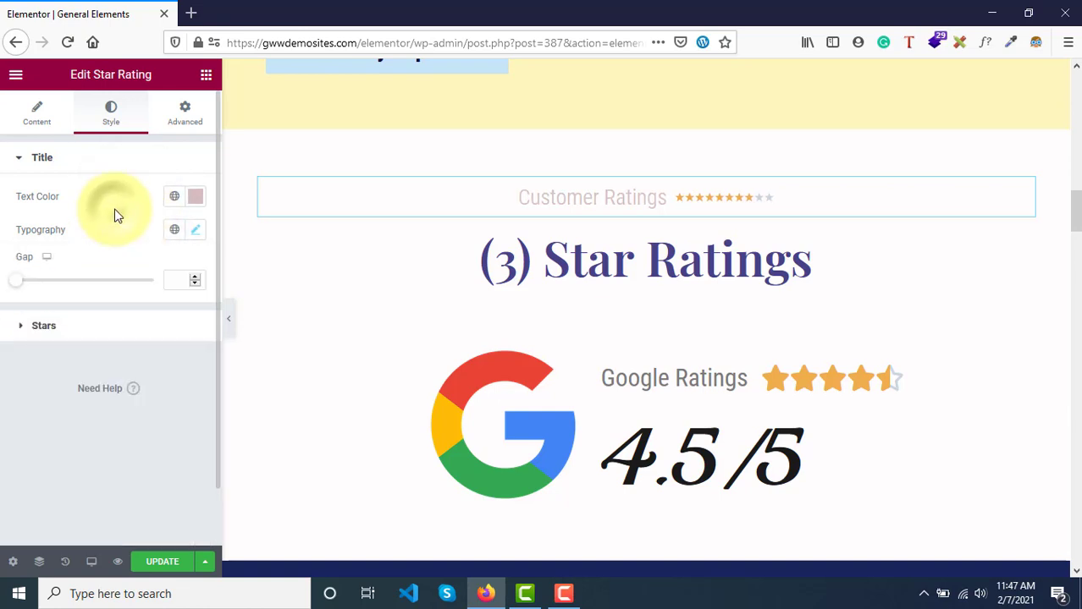
# Set the gap between the title and the stars to 15.
pyautogui.click(176, 231)
pyautogui.click(195, 231)
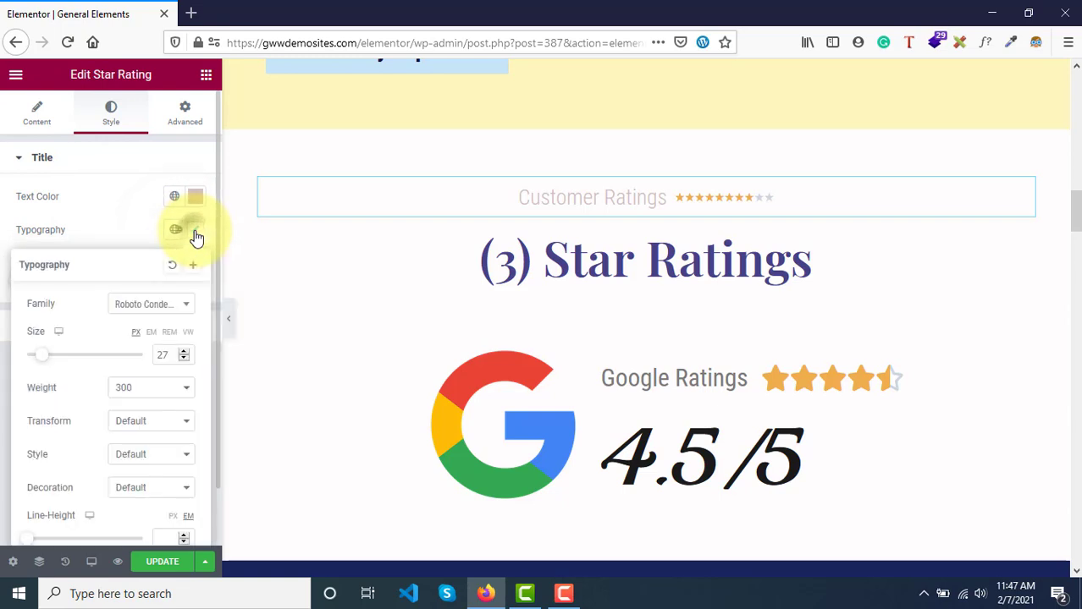
pyautogui.scroll(-2, 155, 454)
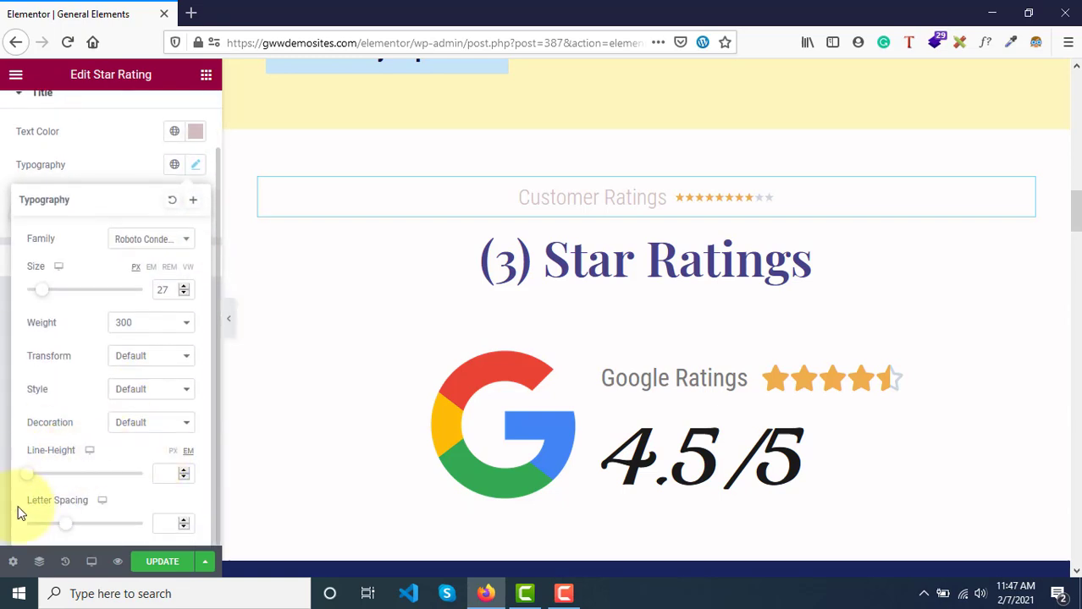
pyautogui.click(99, 161)
pyautogui.moveTo(17, 224); pyautogui.dragTo(59, 284)
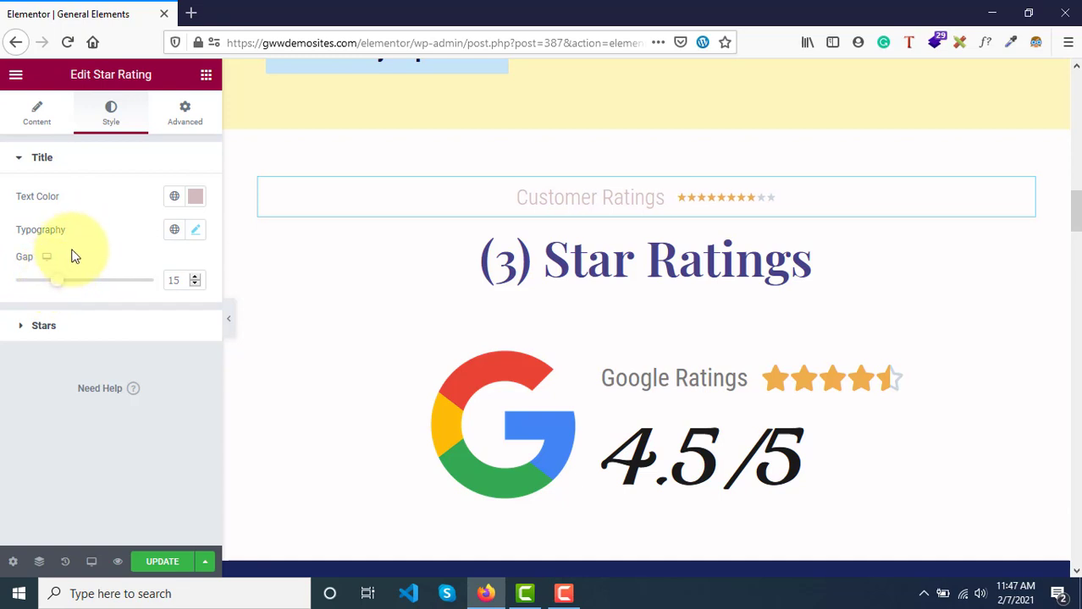
# Make the stars size 39 with 12 spacing between them.
pyautogui.click(80, 323)
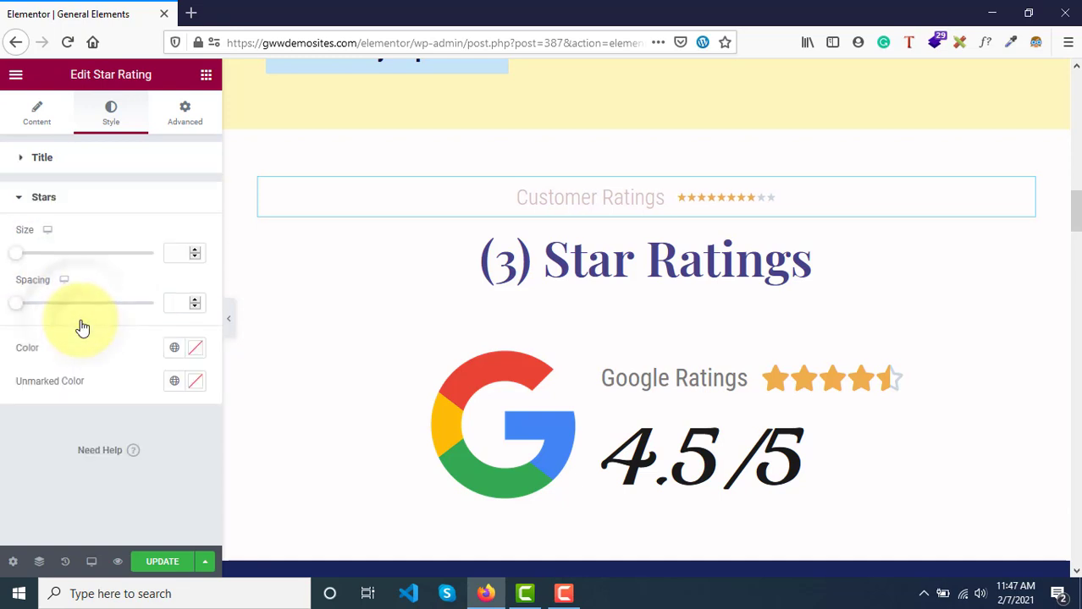
pyautogui.moveTo(18, 257); pyautogui.dragTo(72, 258)
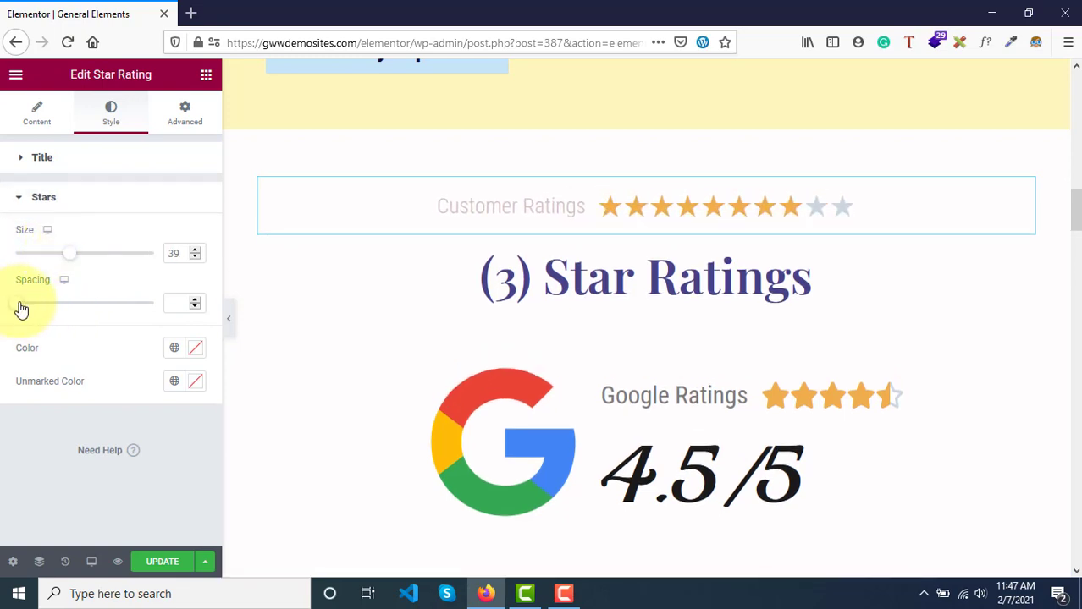
pyautogui.moveTo(21, 310); pyautogui.dragTo(53, 310)
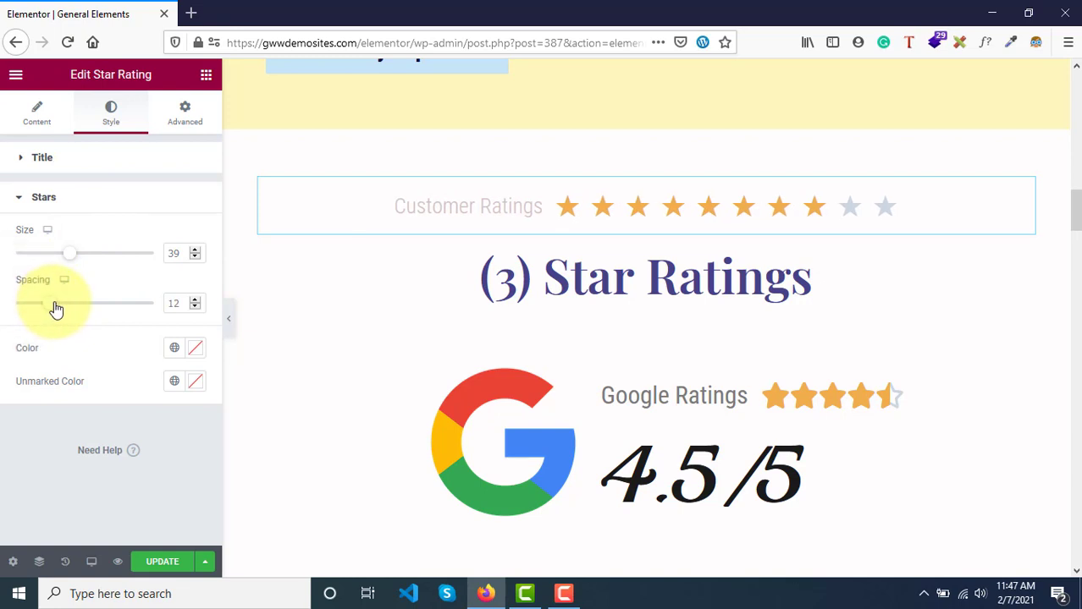
# Try a 0-5 rating scale, then restore the 0-10 scale.
pyautogui.click(33, 131)
pyautogui.click(128, 194)
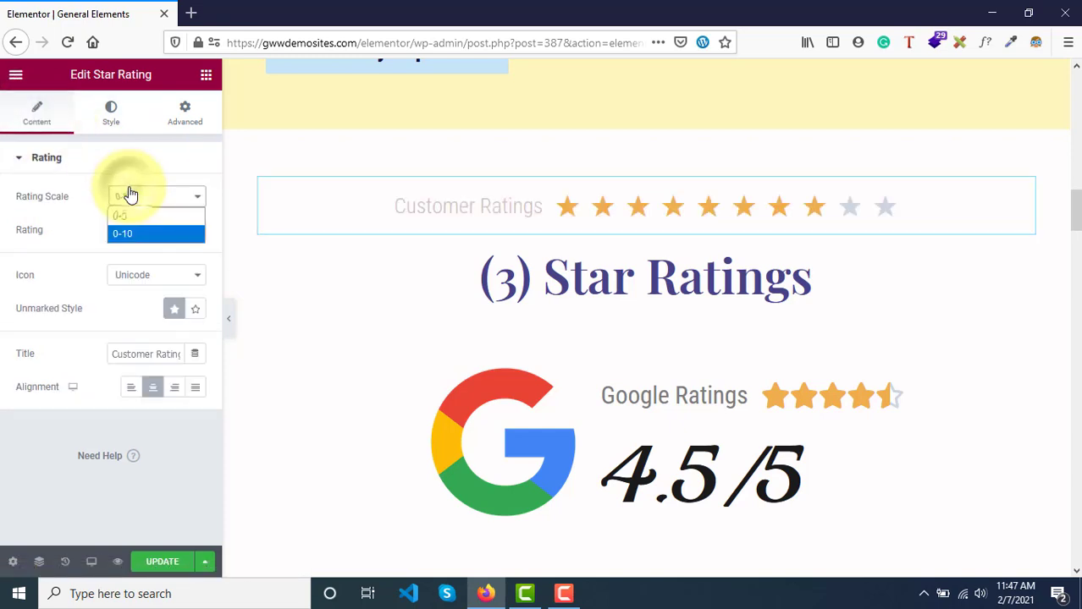
pyautogui.click(138, 216)
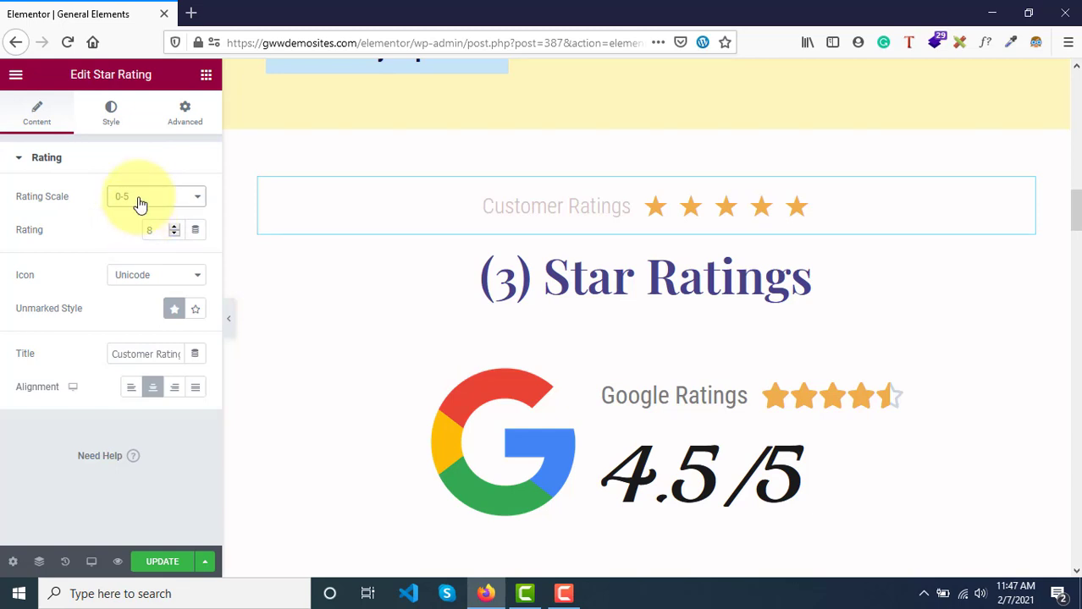
pyautogui.click(141, 200)
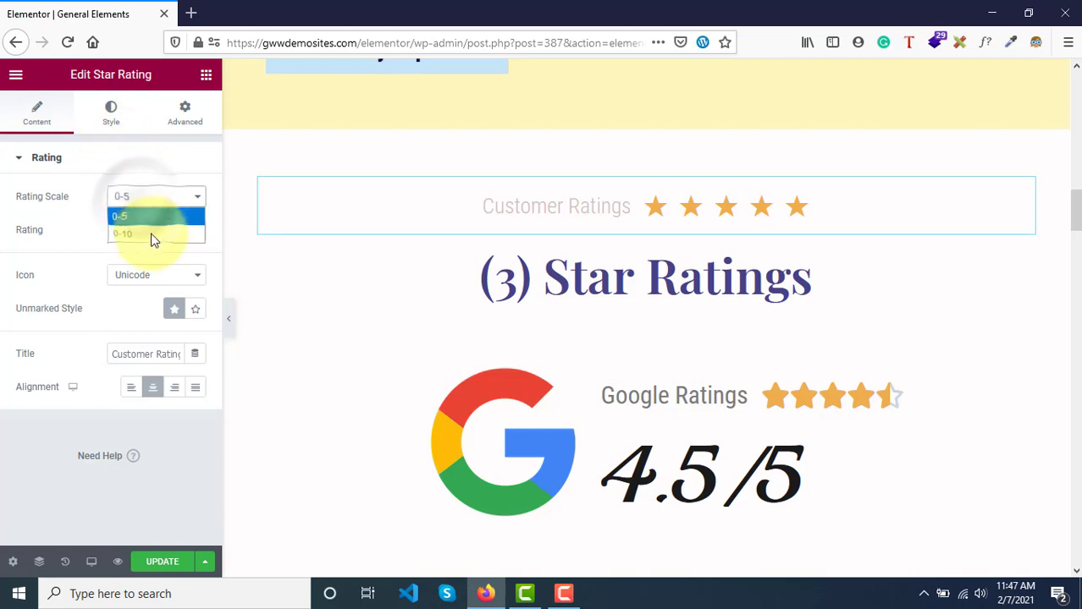
pyautogui.click(151, 235)
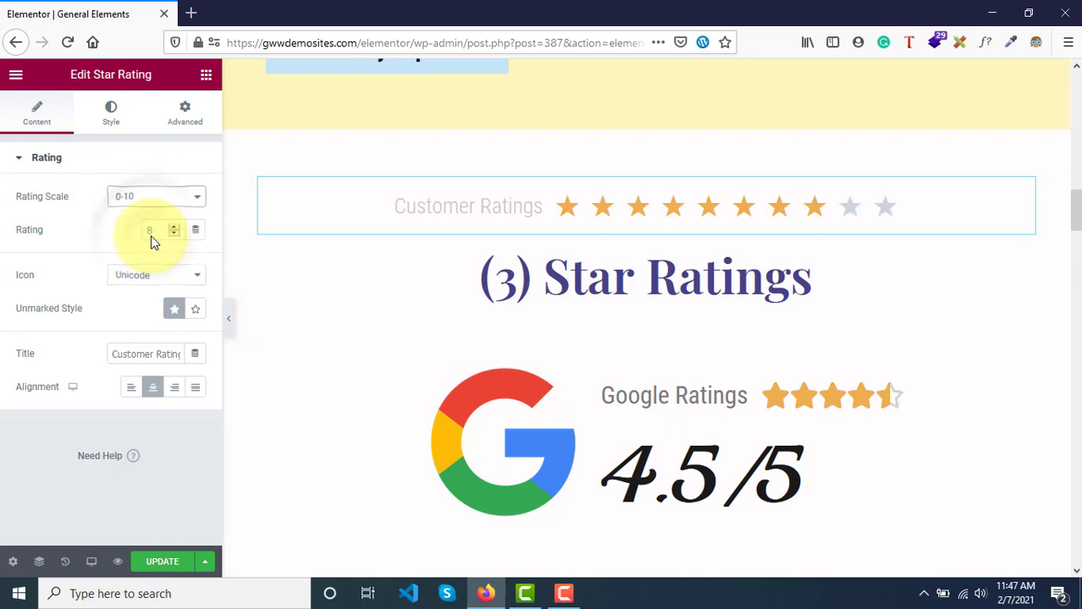
pyautogui.click(113, 119)
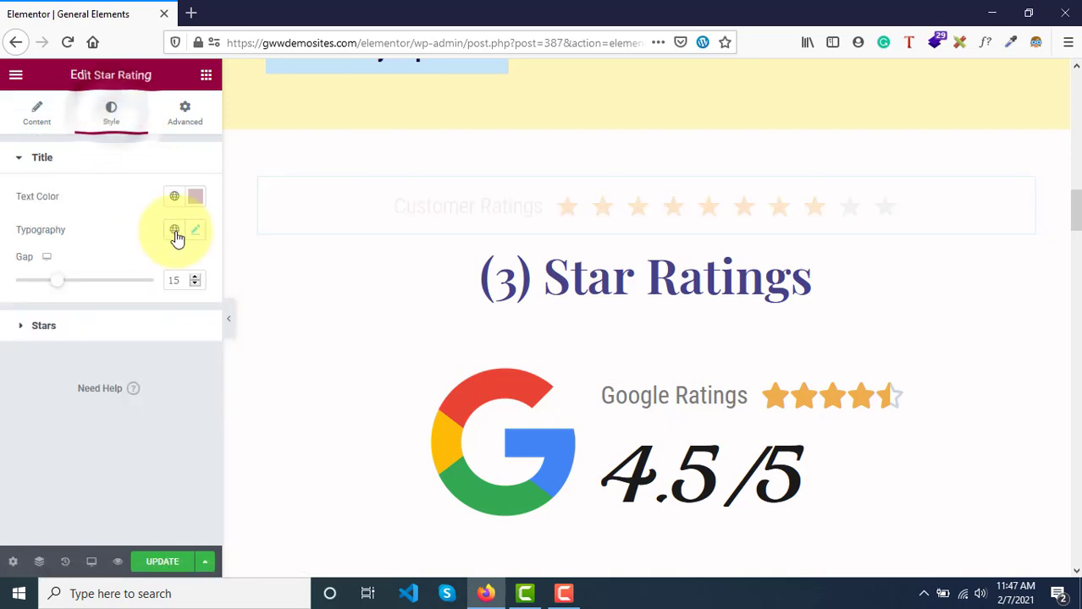
pyautogui.click(51, 326)
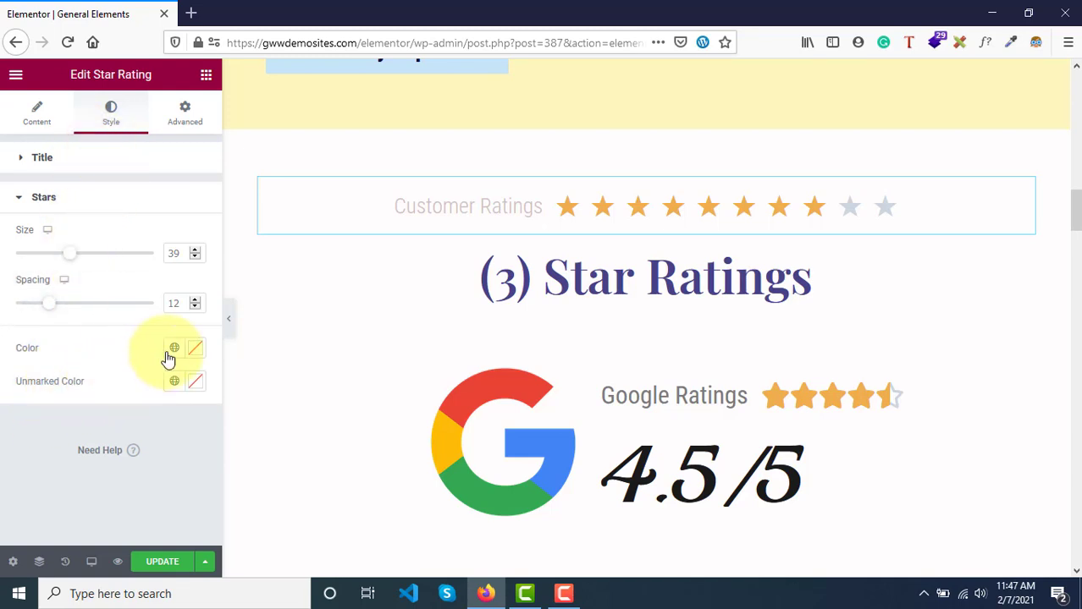
# Colour the filled stars pale yellow-green, #E5FF86.
pyautogui.click(196, 349)
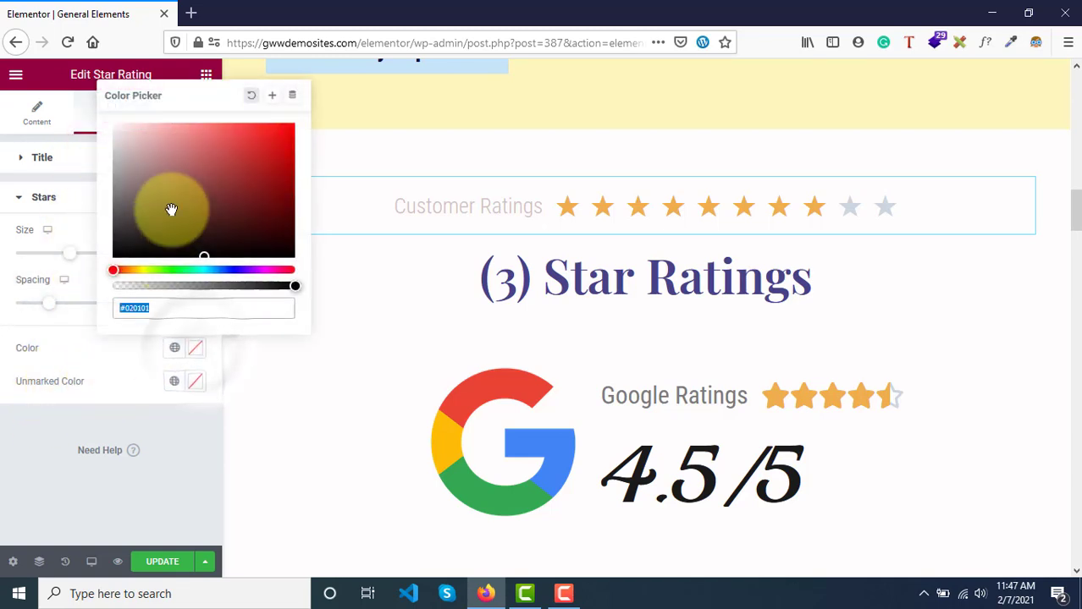
pyautogui.click(192, 189)
pyautogui.moveTo(238, 219)
pyautogui.mouseDown()
pyautogui.moveTo(215, 232)
pyautogui.moveTo(200, 159)
pyautogui.mouseUp()
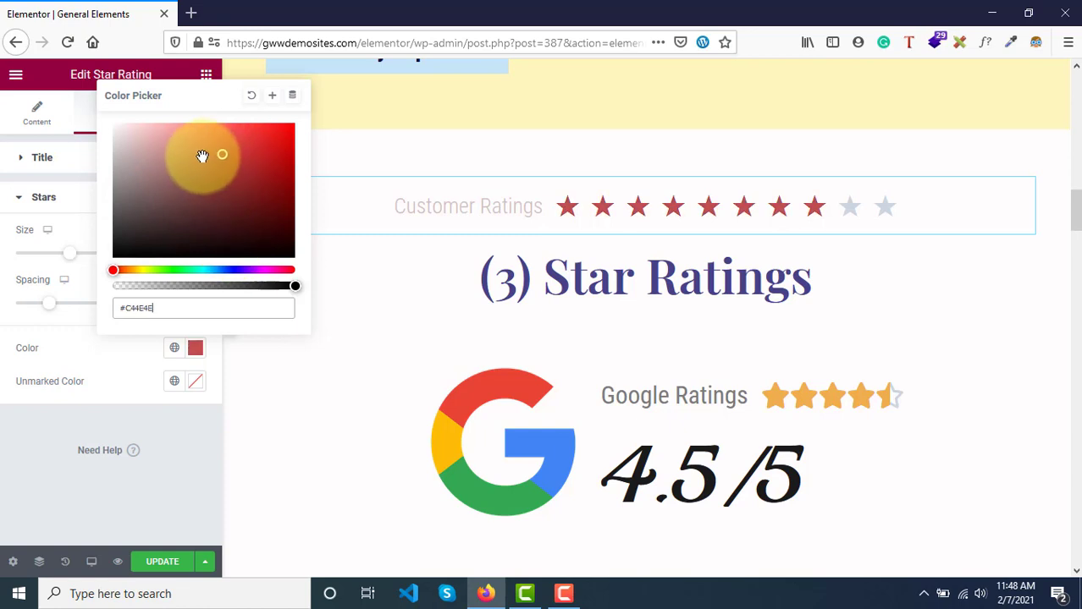
pyautogui.click(142, 269)
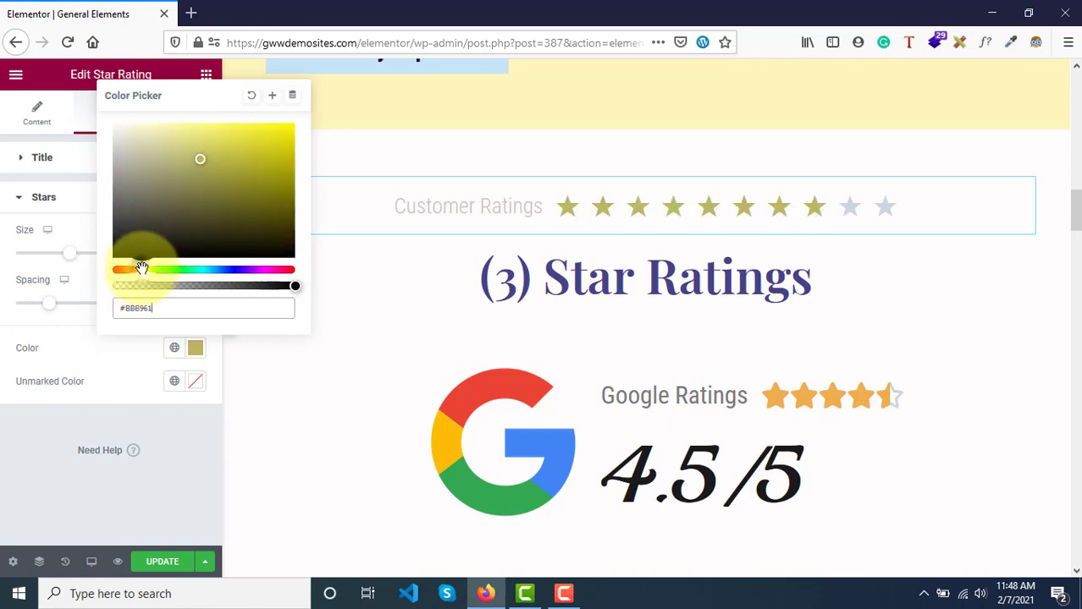
pyautogui.click(174, 135)
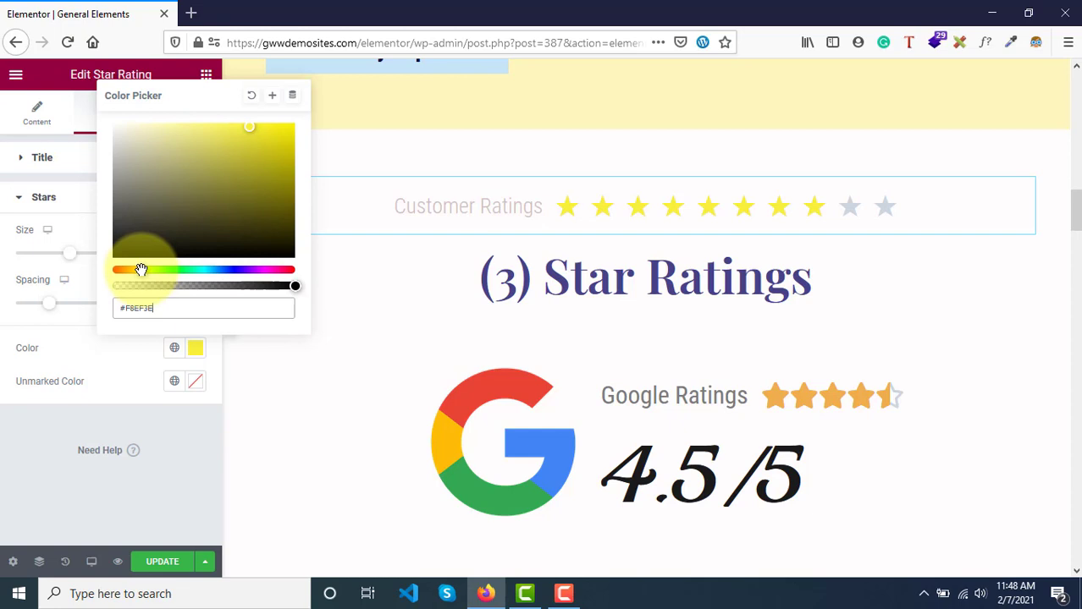
pyautogui.moveTo(141, 269); pyautogui.dragTo(147, 270)
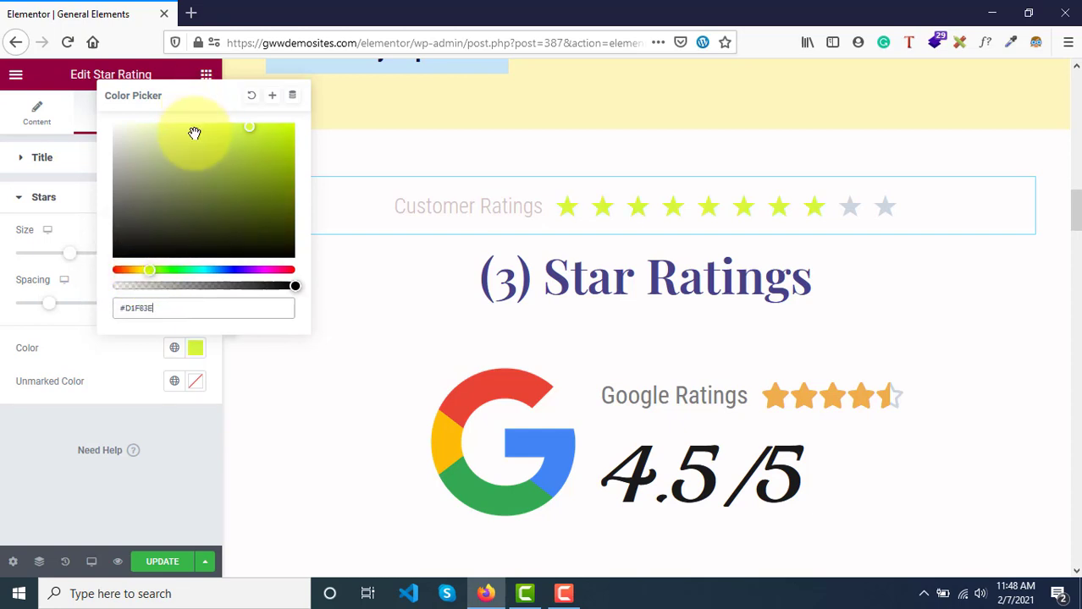
pyautogui.moveTo(193, 133); pyautogui.dragTo(206, 130)
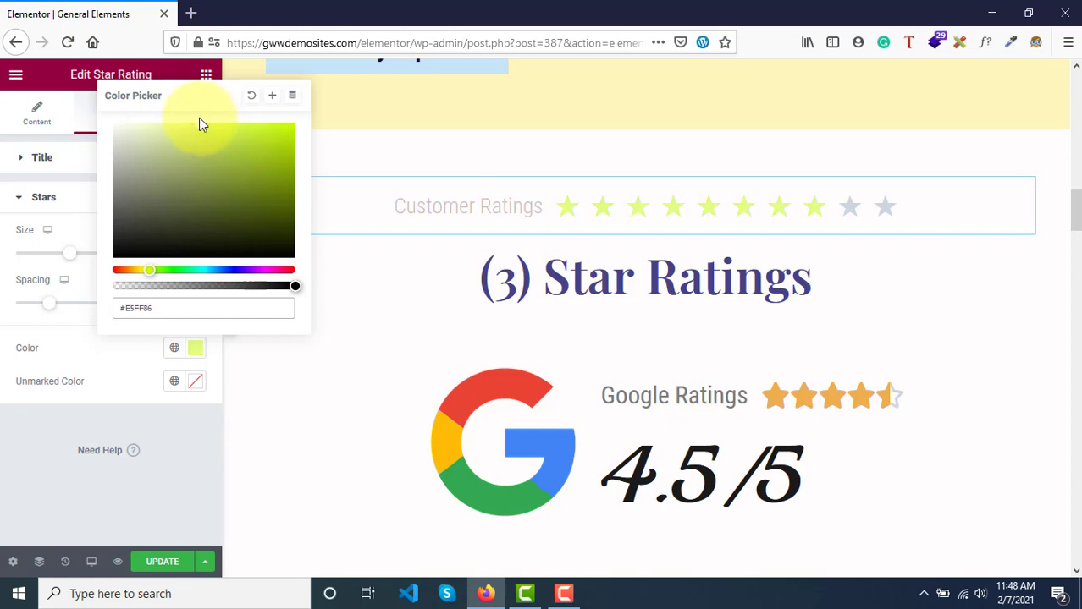
pyautogui.click(52, 330)
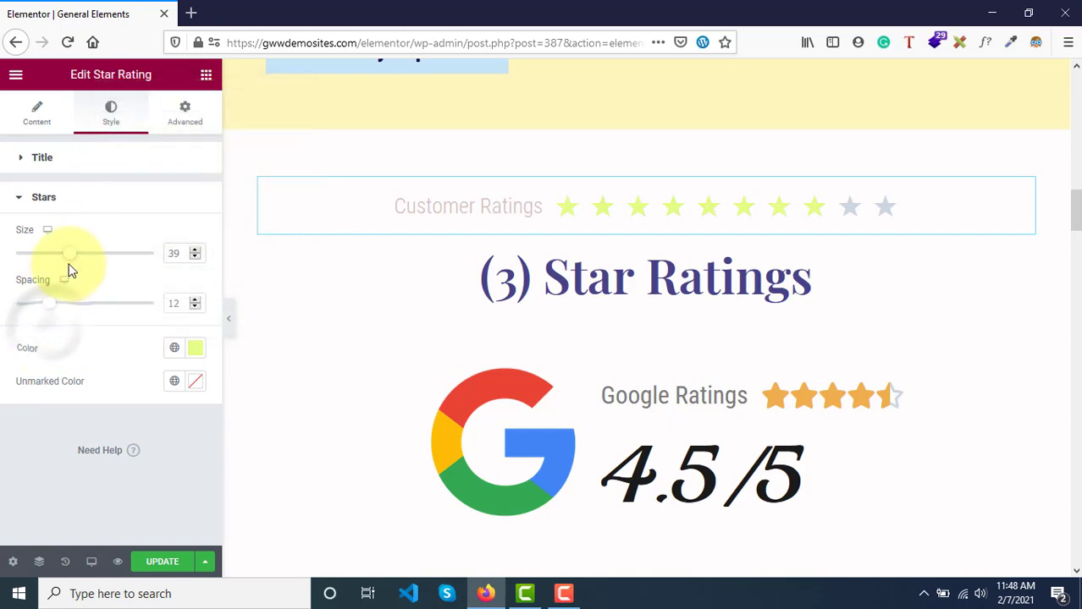
# Set star size to 47, move the widget below the 4.5/5 heading, and set title gap to 10.
pyautogui.moveTo(73, 254); pyautogui.dragTo(83, 258)
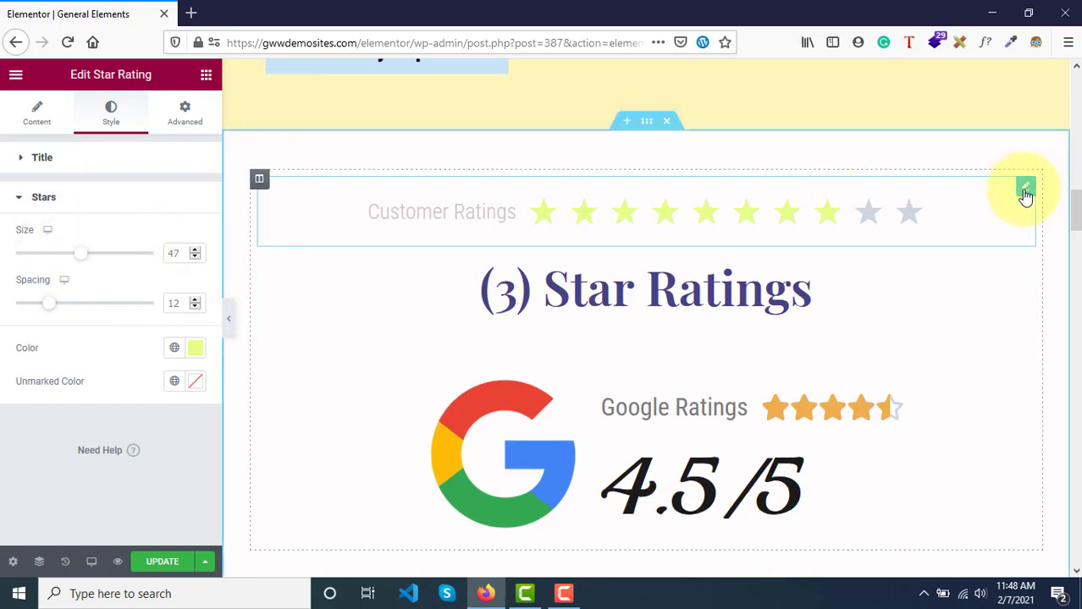
pyautogui.moveTo(1025, 194); pyautogui.dragTo(511, 403)
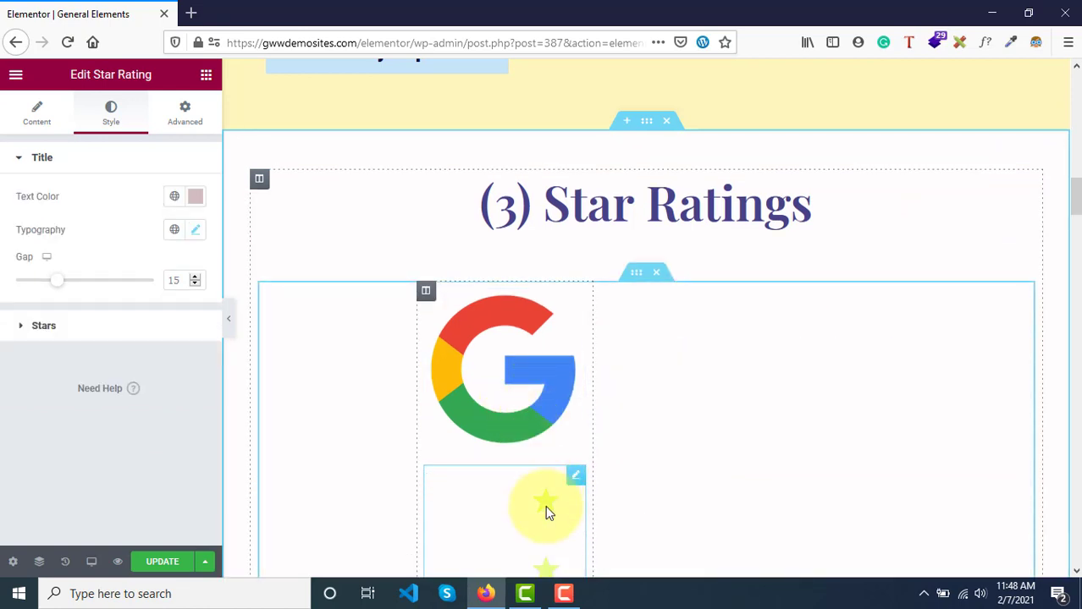
pyautogui.scroll(-3, 547, 511)
pyautogui.scroll(2, 547, 512)
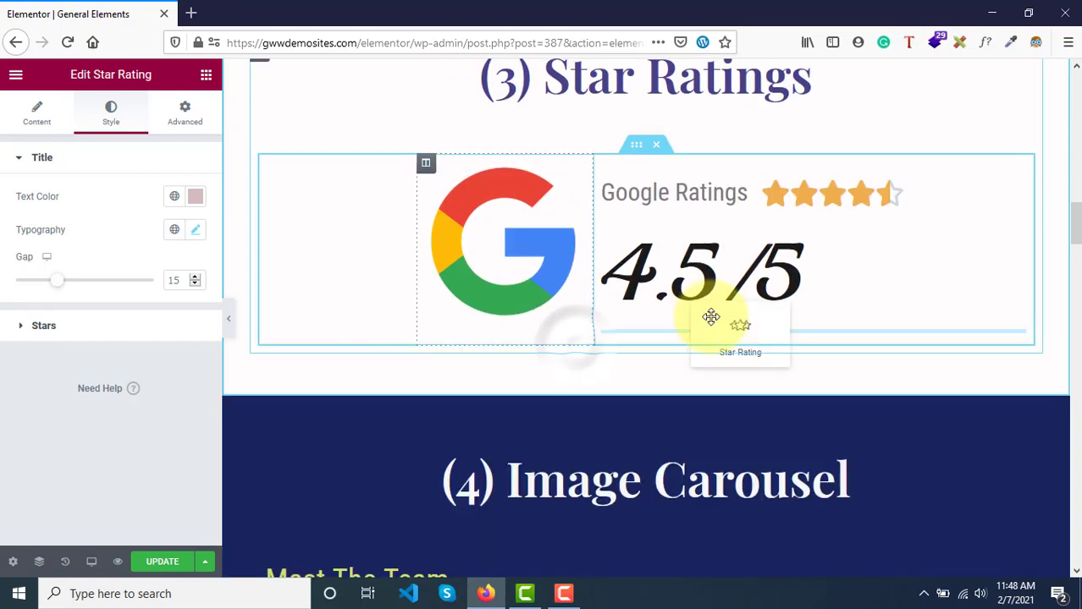
pyautogui.moveTo(710, 316); pyautogui.dragTo(710, 317)
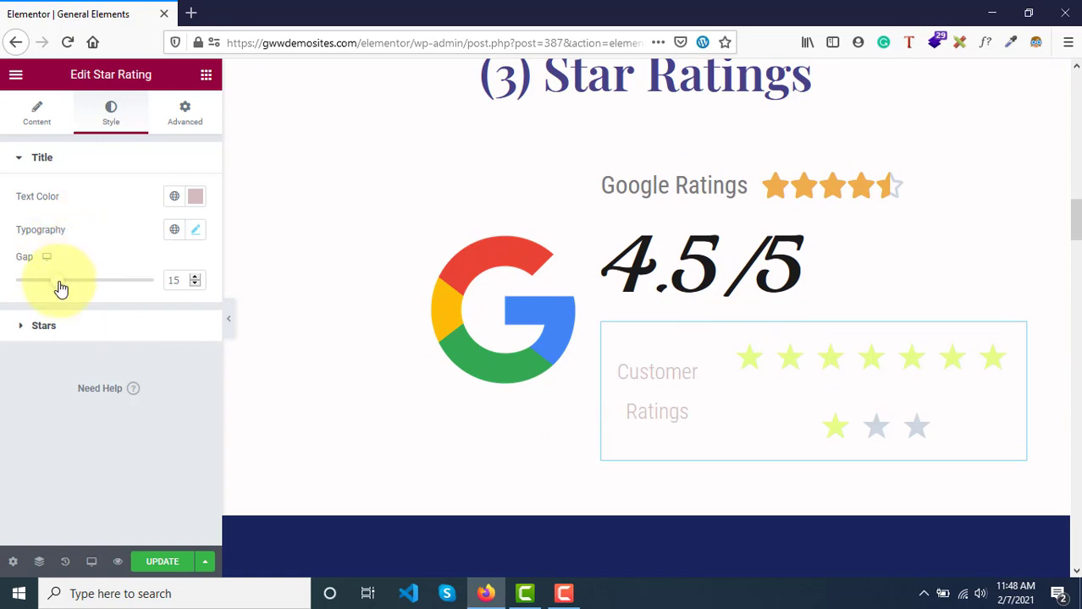
pyautogui.moveTo(61, 289)
pyautogui.mouseDown()
pyautogui.moveTo(18, 285)
pyautogui.moveTo(49, 285)
pyautogui.mouseUp()
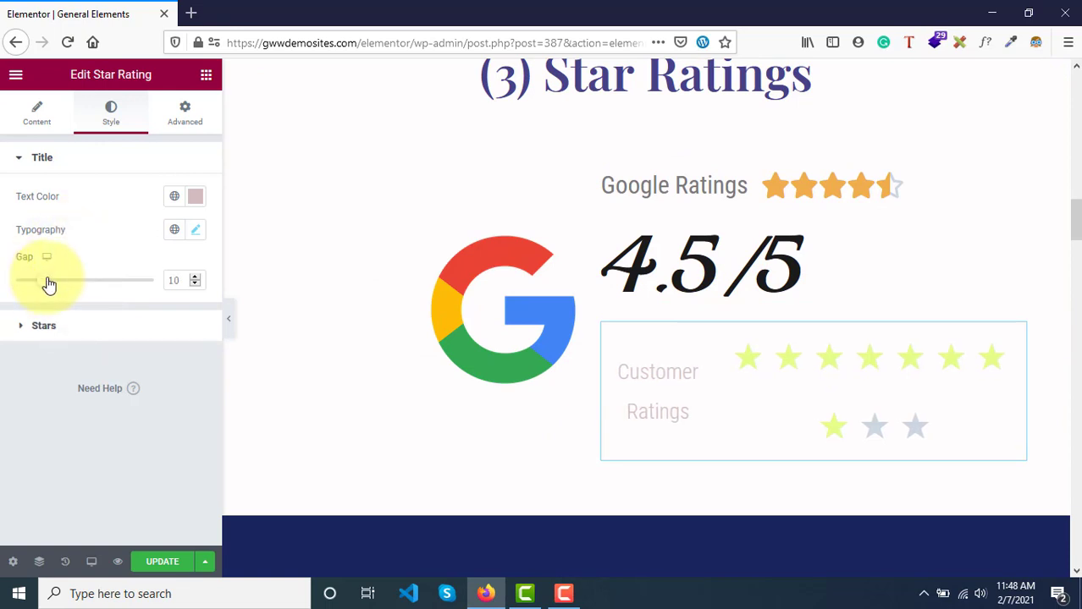
# Set the star spacing to 0 and the rating scale to 0-5.
pyautogui.click(49, 325)
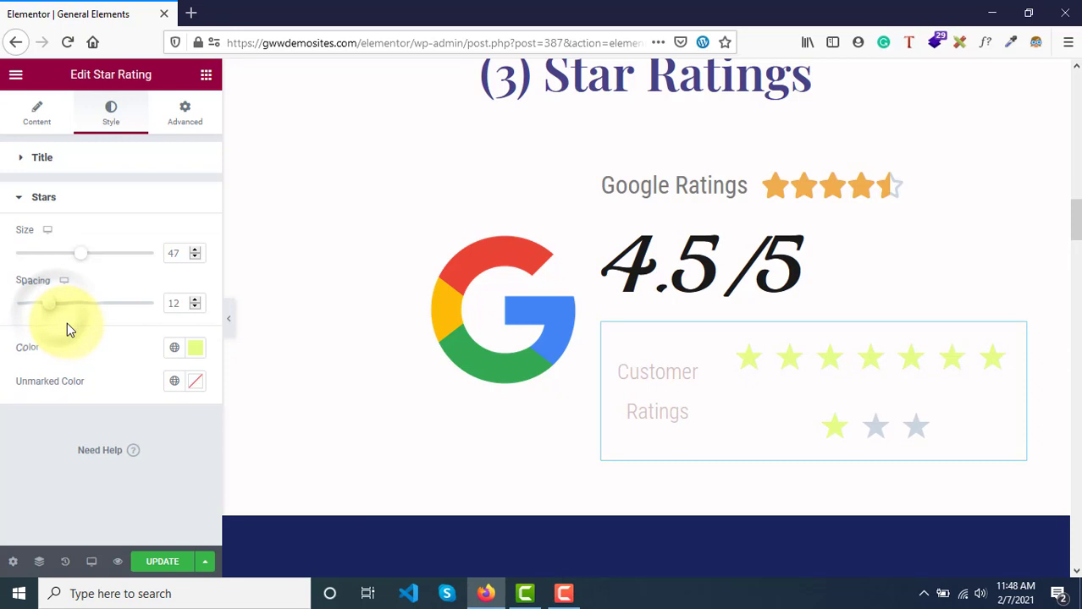
pyautogui.moveTo(54, 308); pyautogui.dragTo(10, 310)
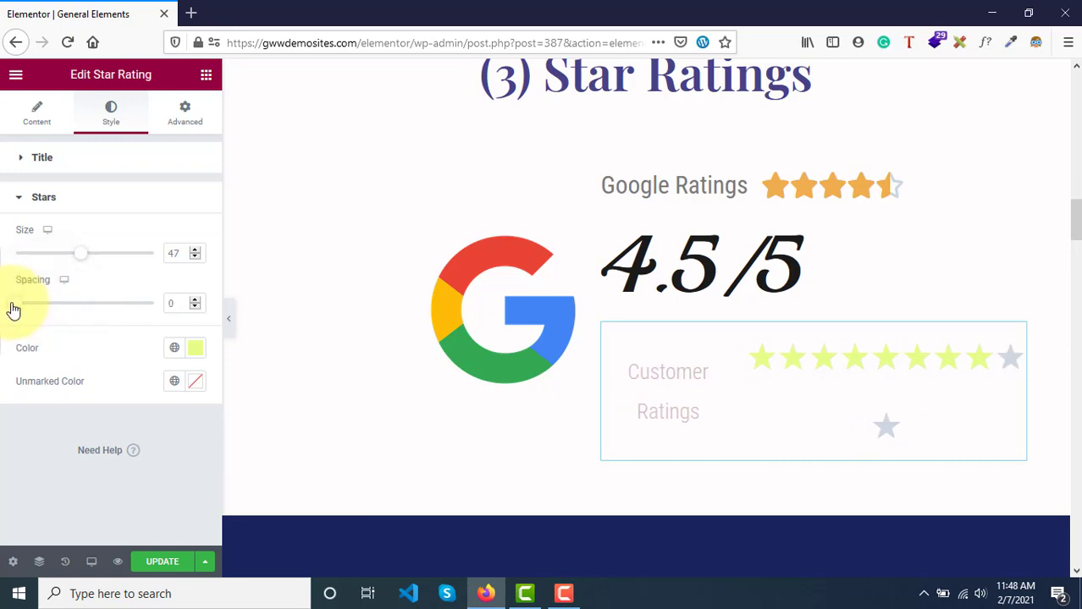
pyautogui.click(37, 118)
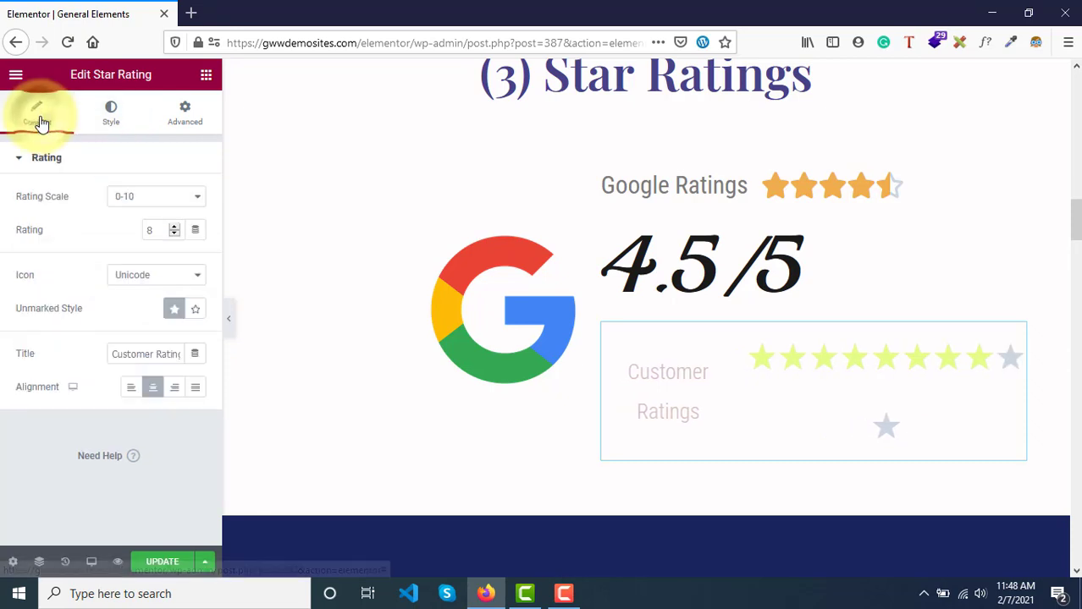
pyautogui.click(155, 201)
pyautogui.click(136, 217)
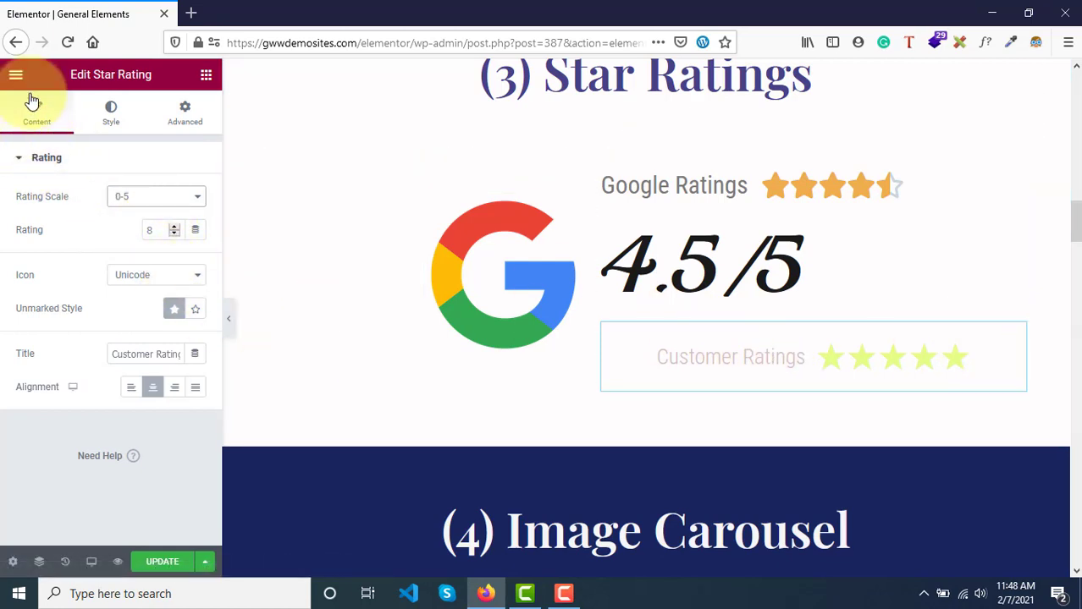
# Clear the 'Customer Ratings' text from the Title field.
pyautogui.tripleClick(155, 355)
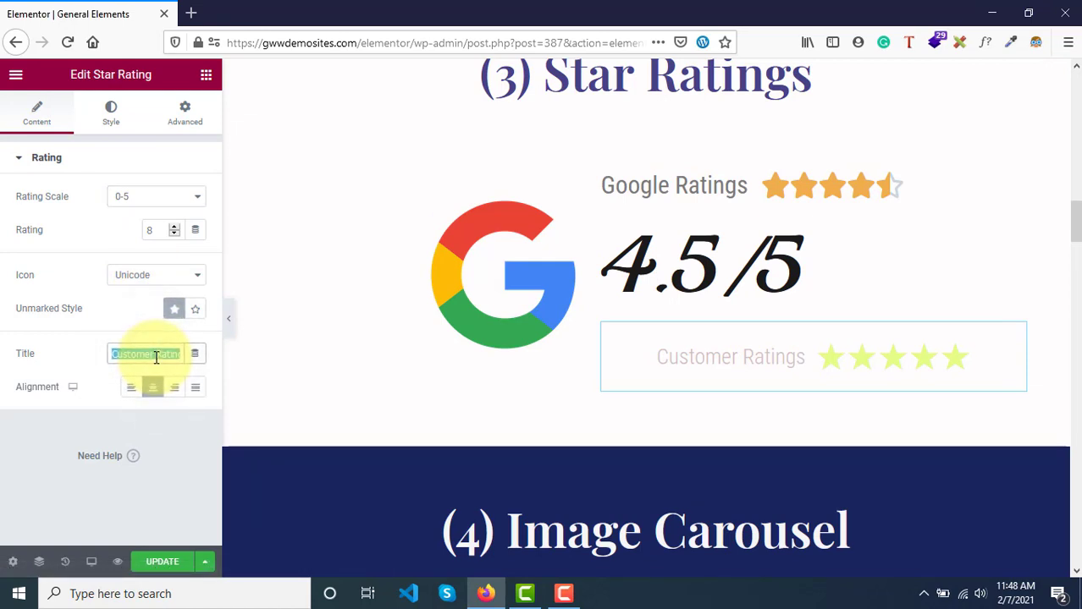
pyautogui.press('BackSpace')
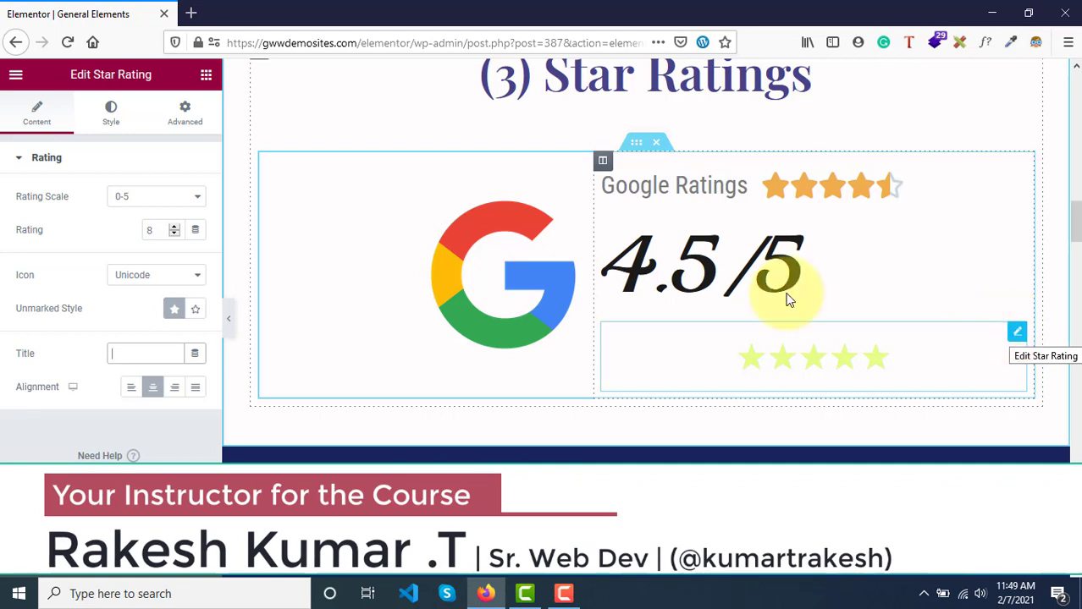
# On the Advanced tab, try a padding of 25, then remove it.
pyautogui.click(180, 121)
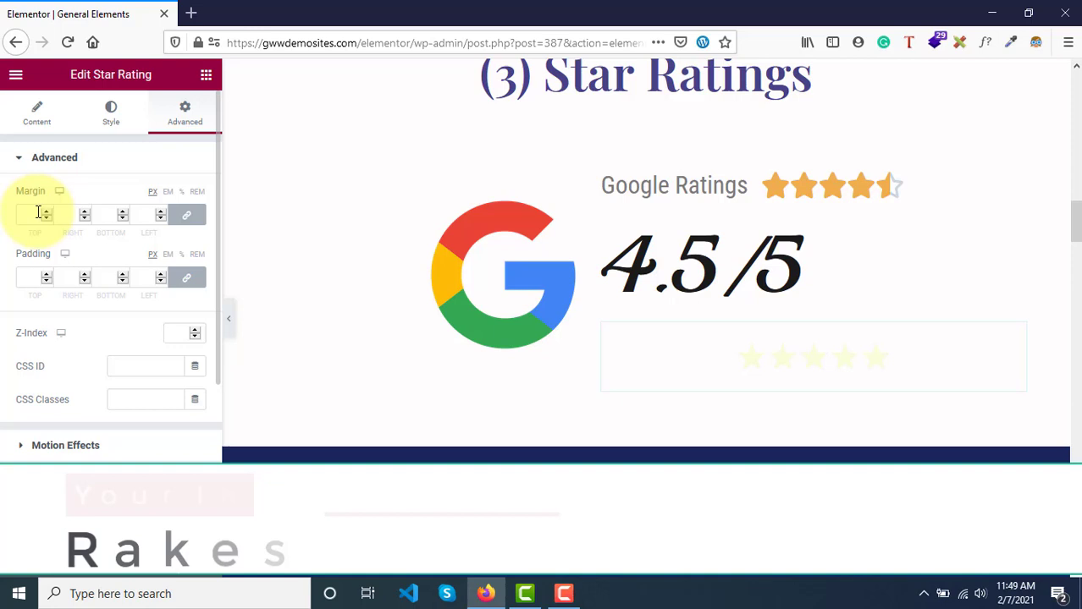
pyautogui.scroll(-3, 38, 212)
pyautogui.scroll(1, 38, 212)
pyautogui.scroll(-2, 38, 212)
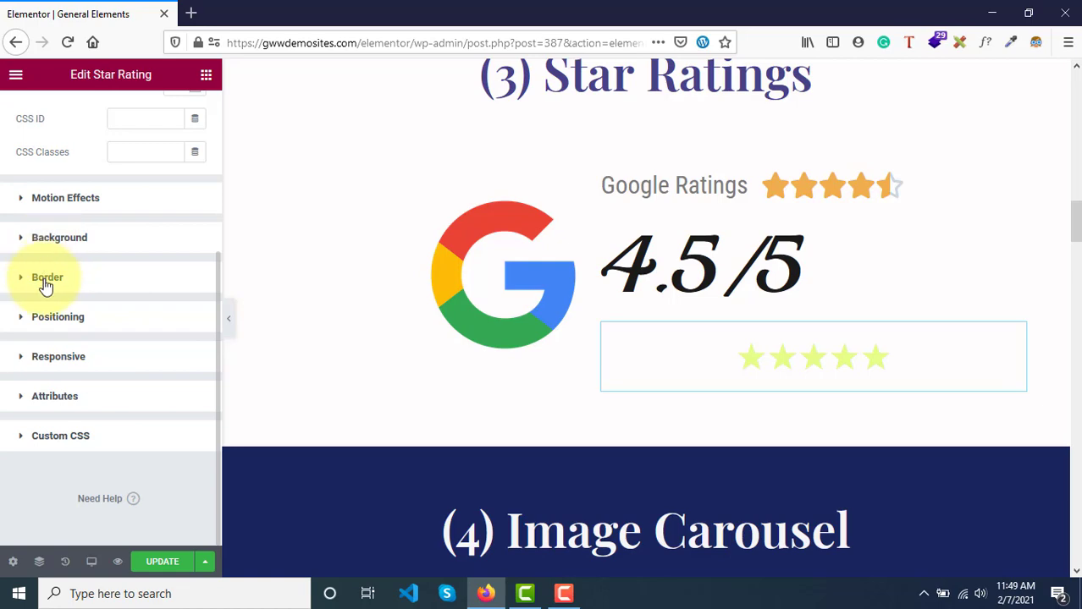
pyautogui.scroll(5, 49, 398)
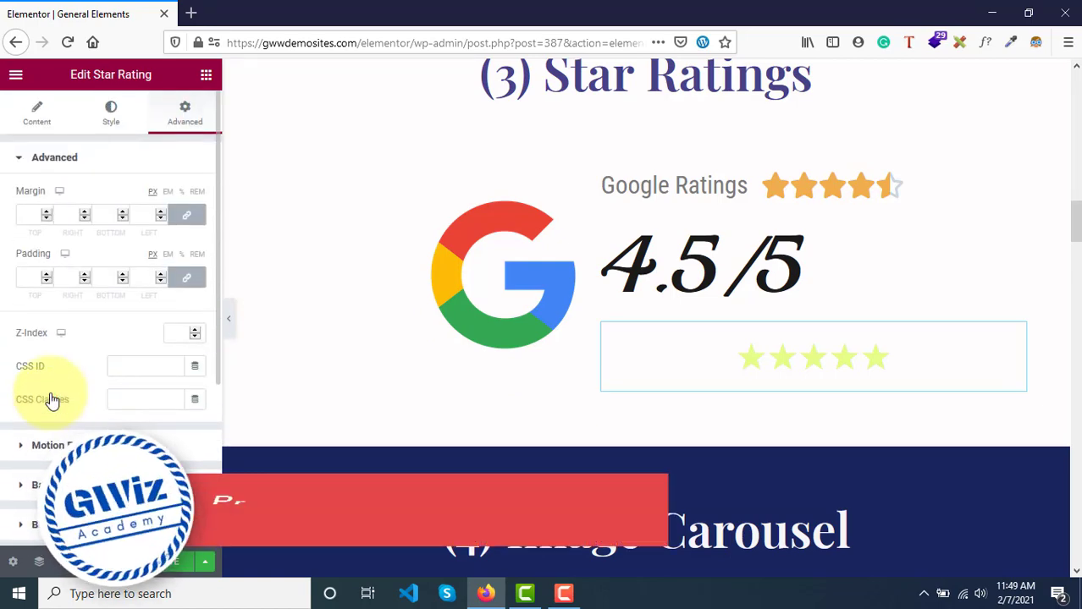
pyautogui.click(27, 273)
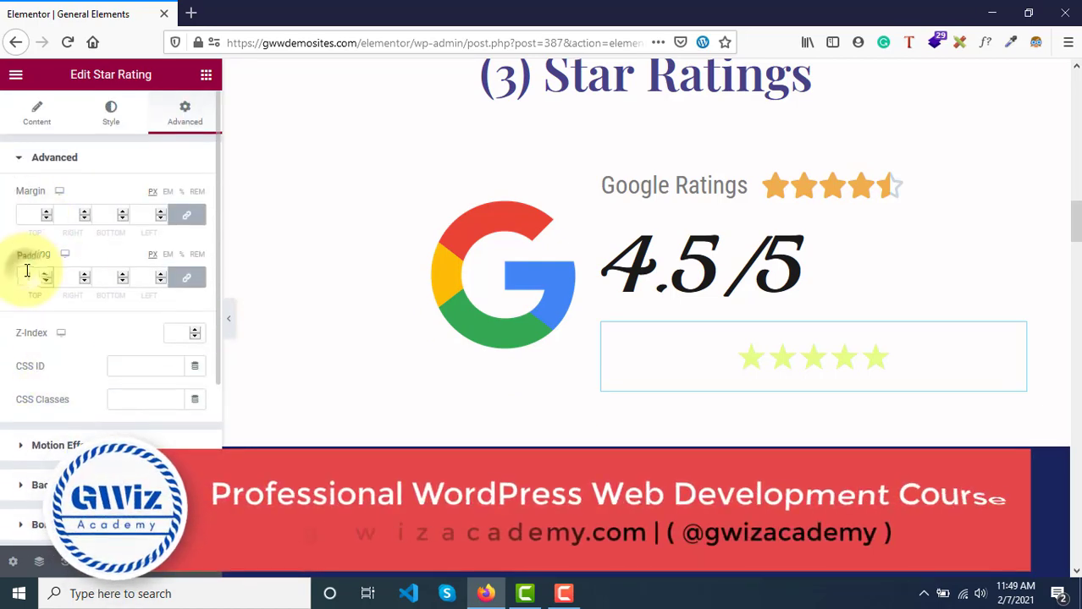
pyautogui.write('25')
pyautogui.press('BackSpace')
pyautogui.press('BackSpace')
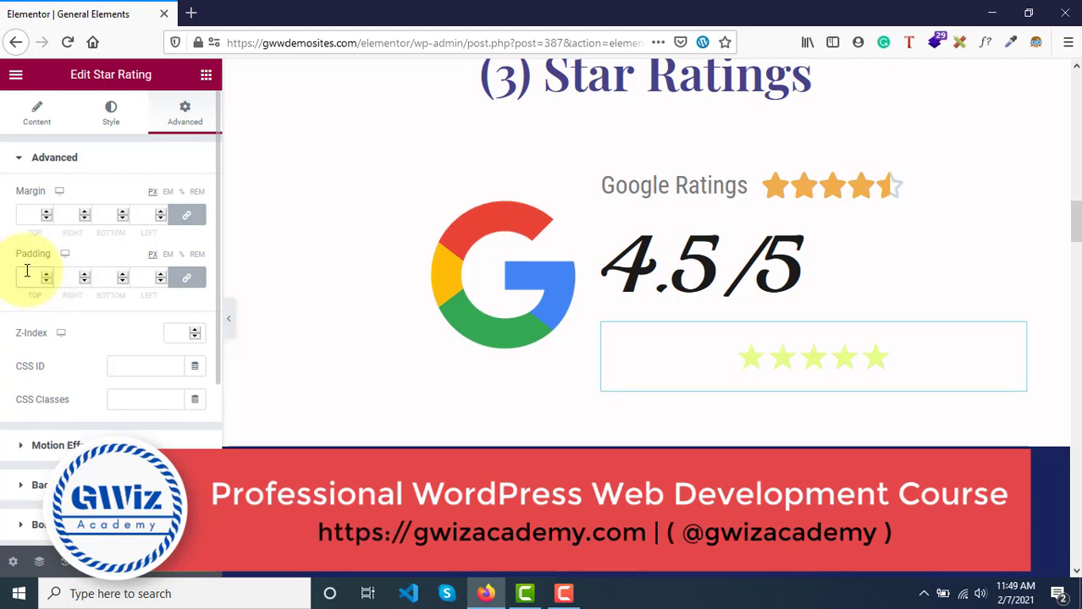
# Leave the margin unchanged and return to the Style tab's star settings.
pyautogui.click(30, 214)
pyautogui.click(187, 110)
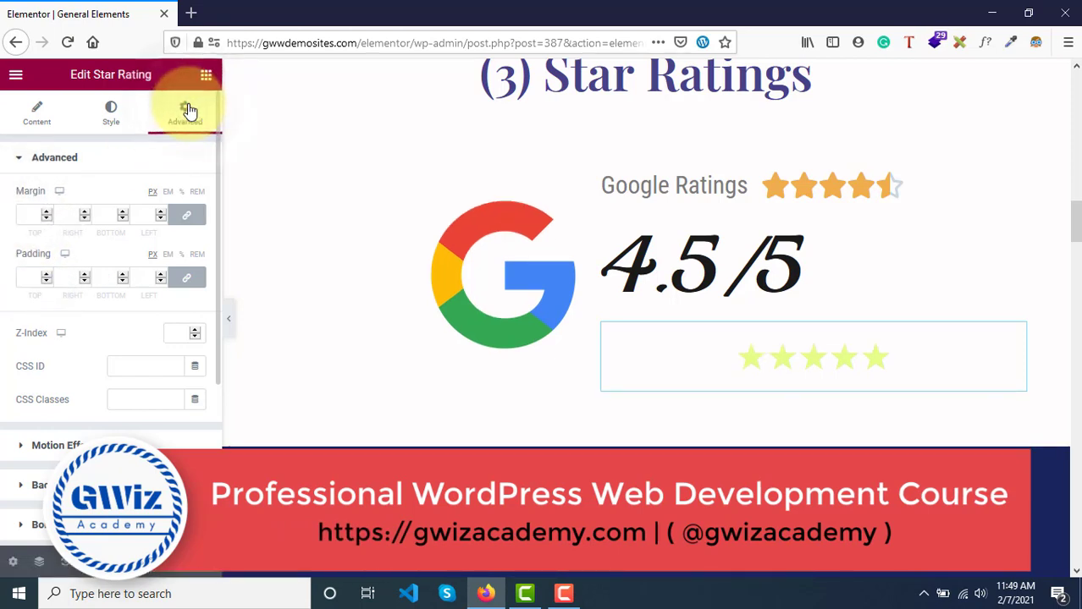
pyautogui.click(108, 119)
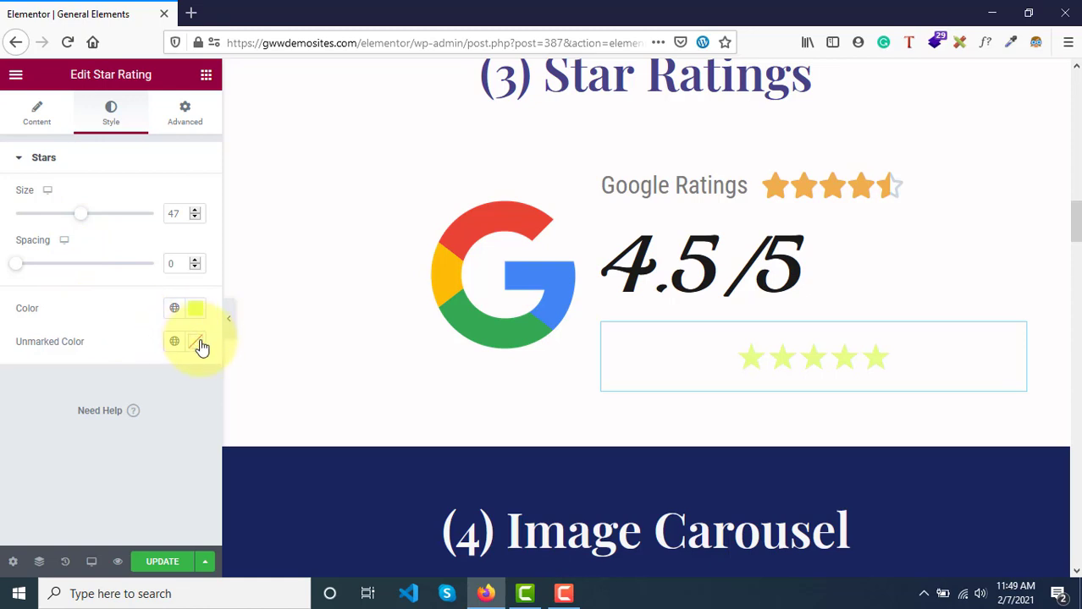
pyautogui.click(68, 161)
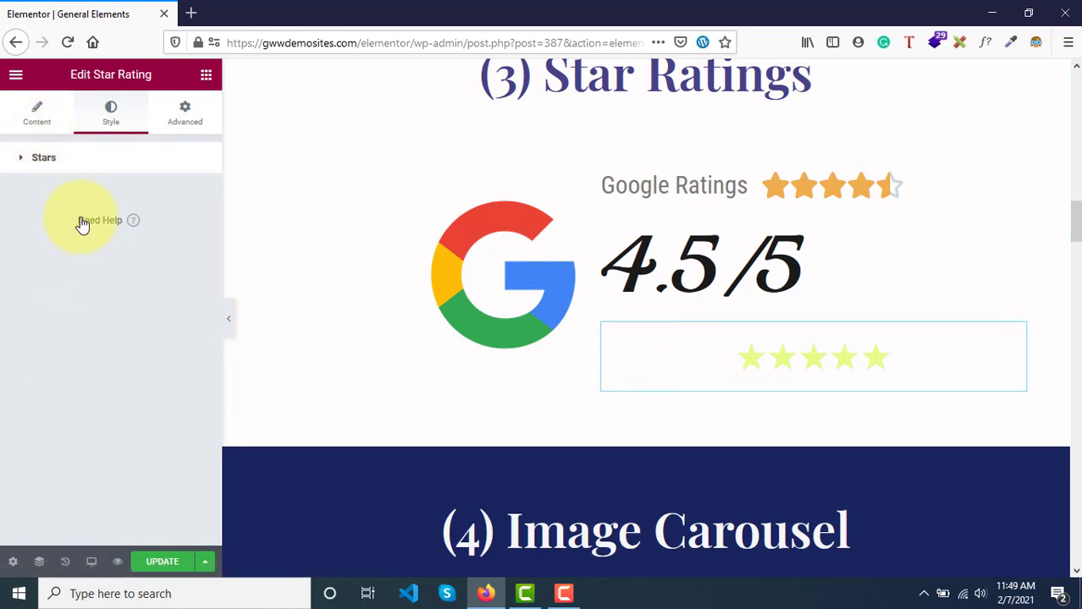
pyautogui.click(35, 113)
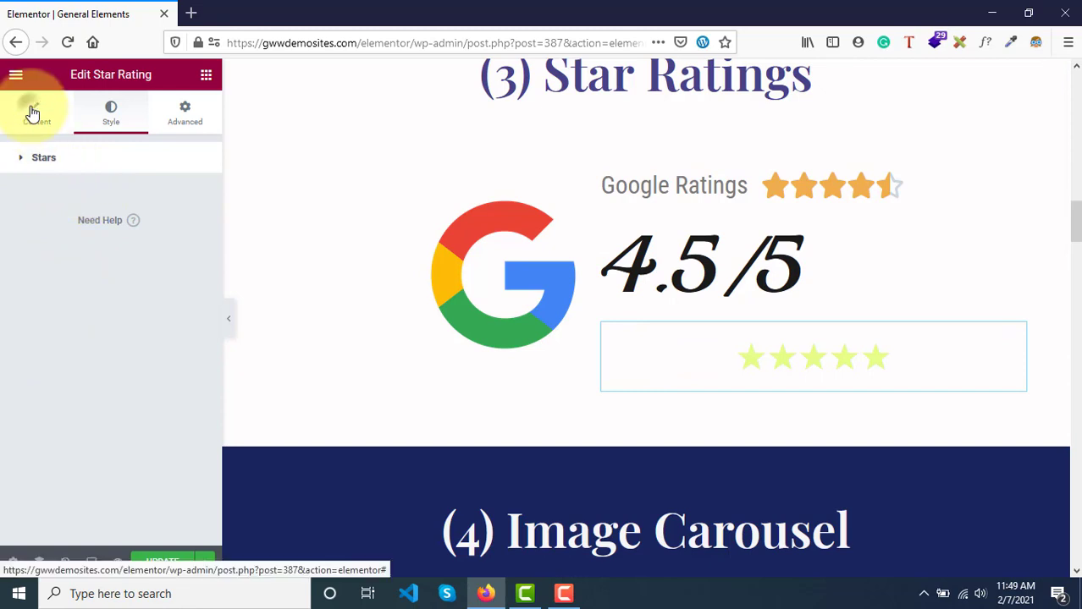
pyautogui.write('liuhiuhu')
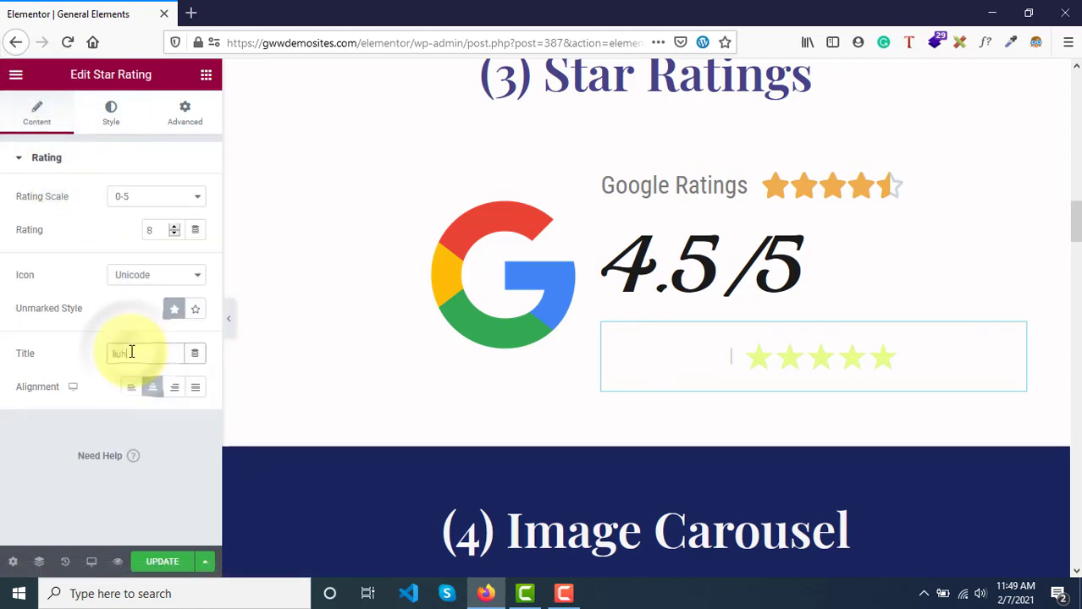
pyautogui.click(109, 116)
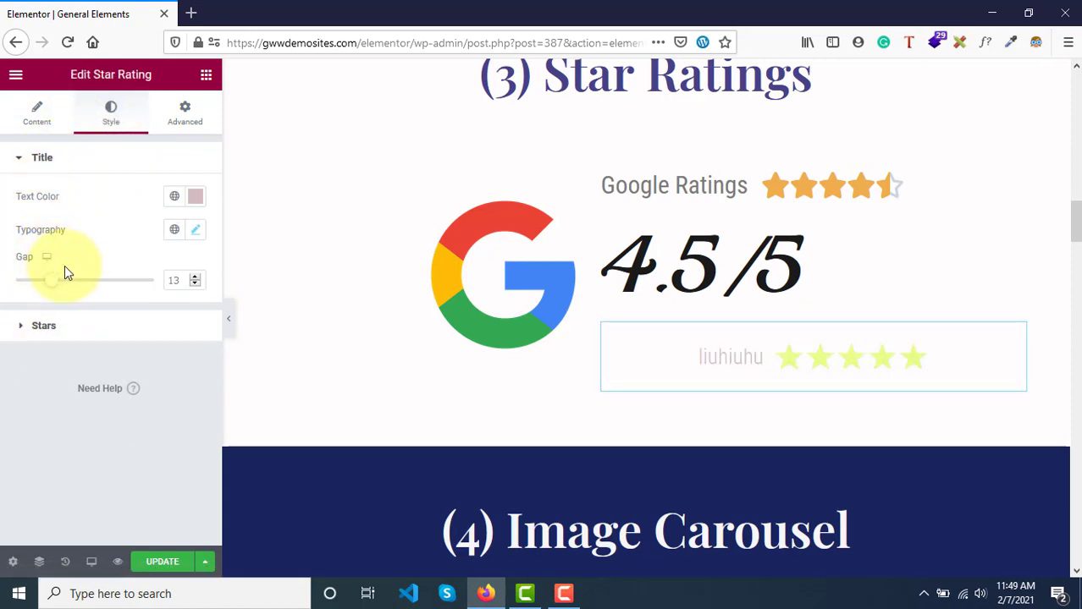
pyautogui.click(34, 119)
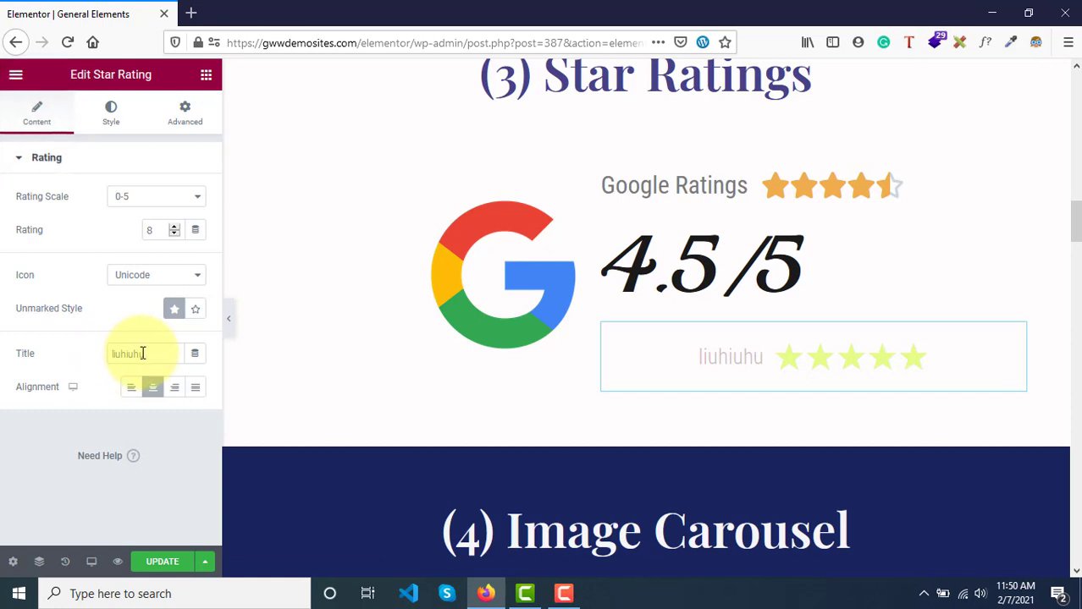
pyautogui.moveTo(142, 354); pyautogui.dragTo(36, 356)
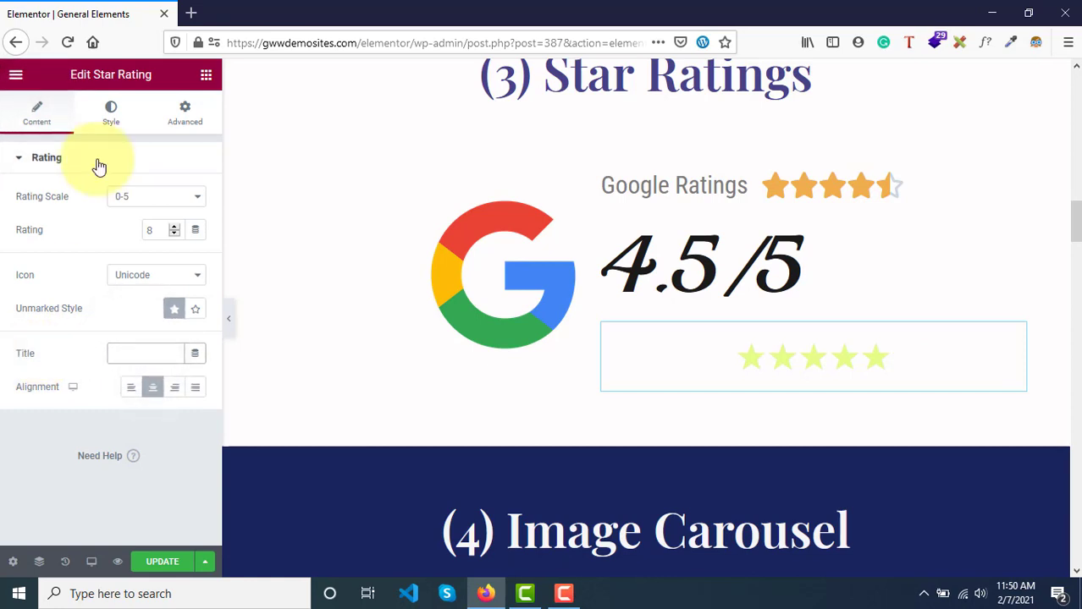
pyautogui.click(125, 112)
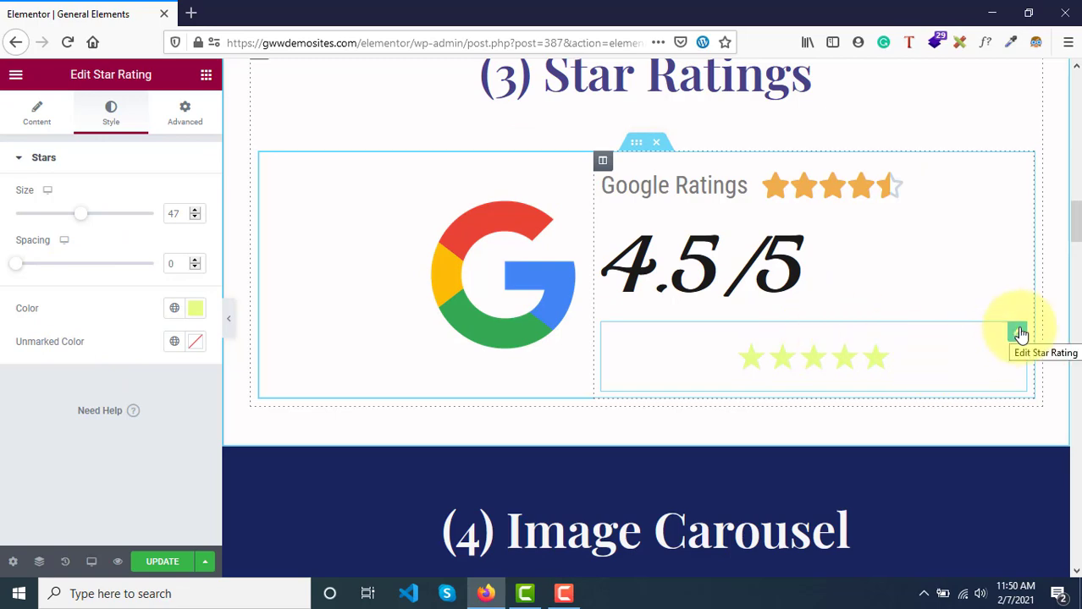
pyautogui.scroll(7, 1019, 334)
pyautogui.scroll(-7, 1021, 335)
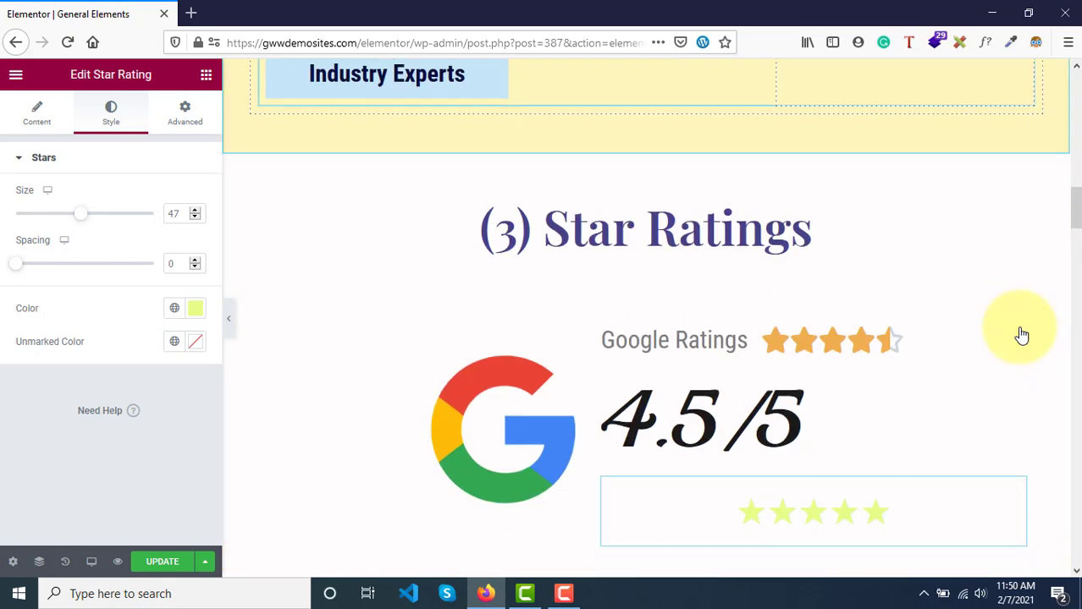
pyautogui.scroll(-1, 1022, 335)
pyautogui.scroll(4, 1022, 335)
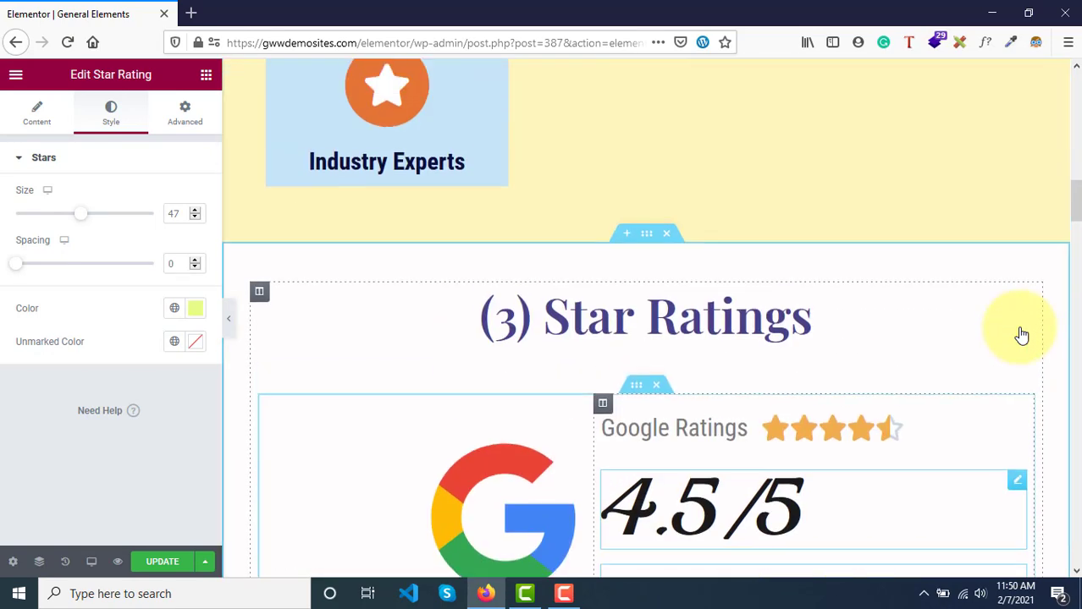
pyautogui.scroll(-5, 1022, 335)
pyautogui.scroll(-3, 1022, 335)
pyautogui.scroll(5, 1021, 335)
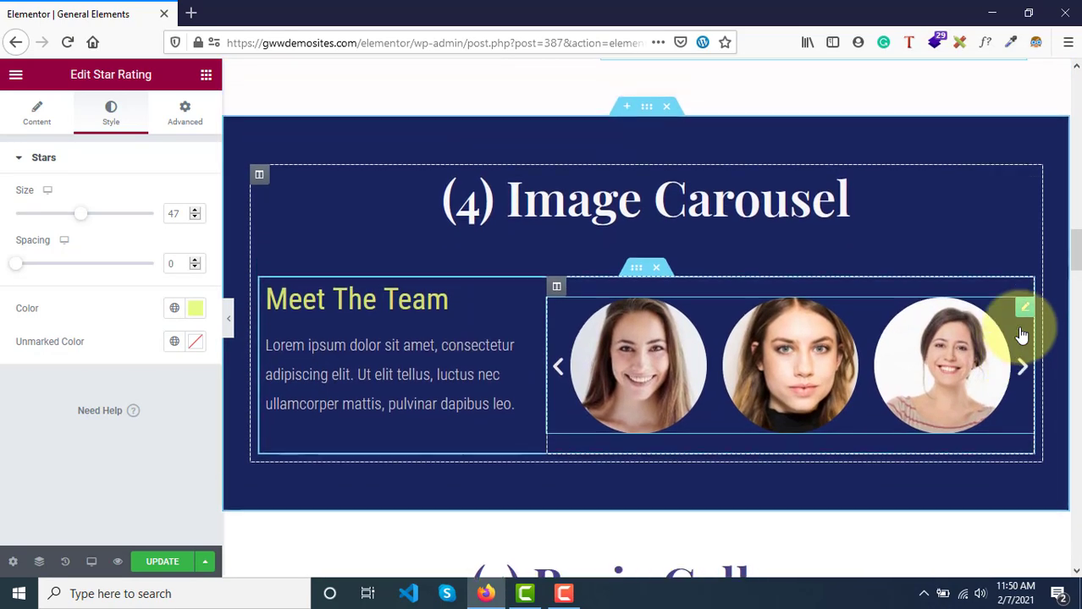
pyautogui.scroll(15, 1022, 335)
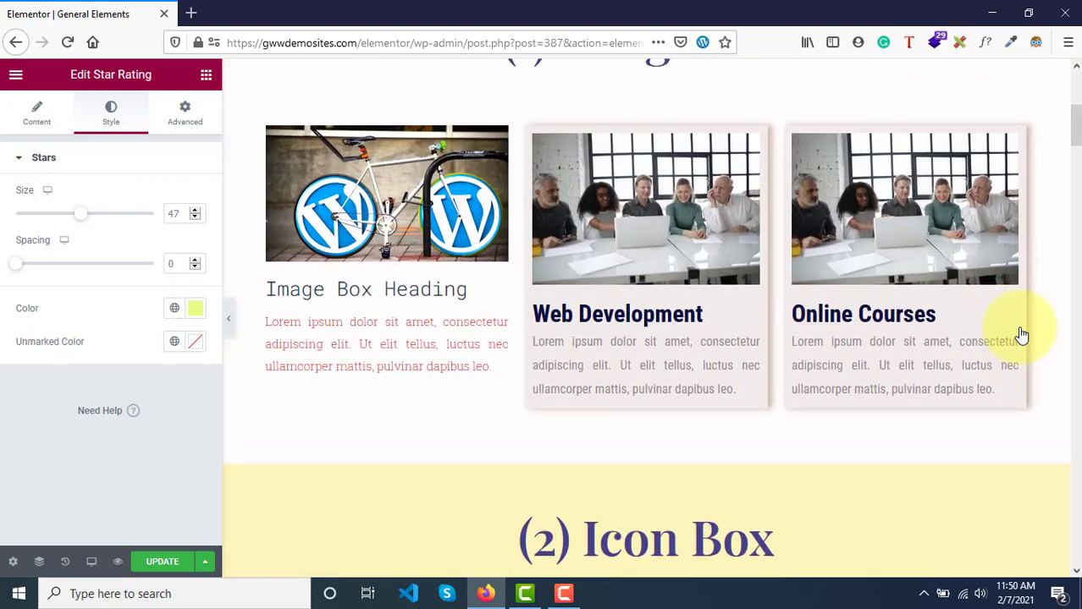
pyautogui.scroll(-3, 1022, 335)
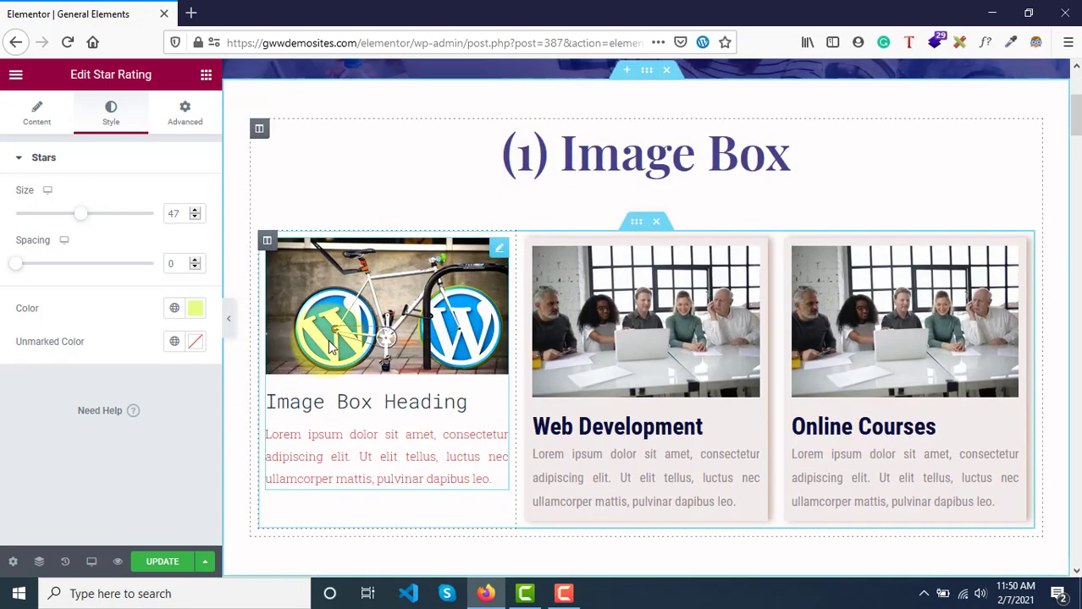
pyautogui.scroll(-8, 331, 342)
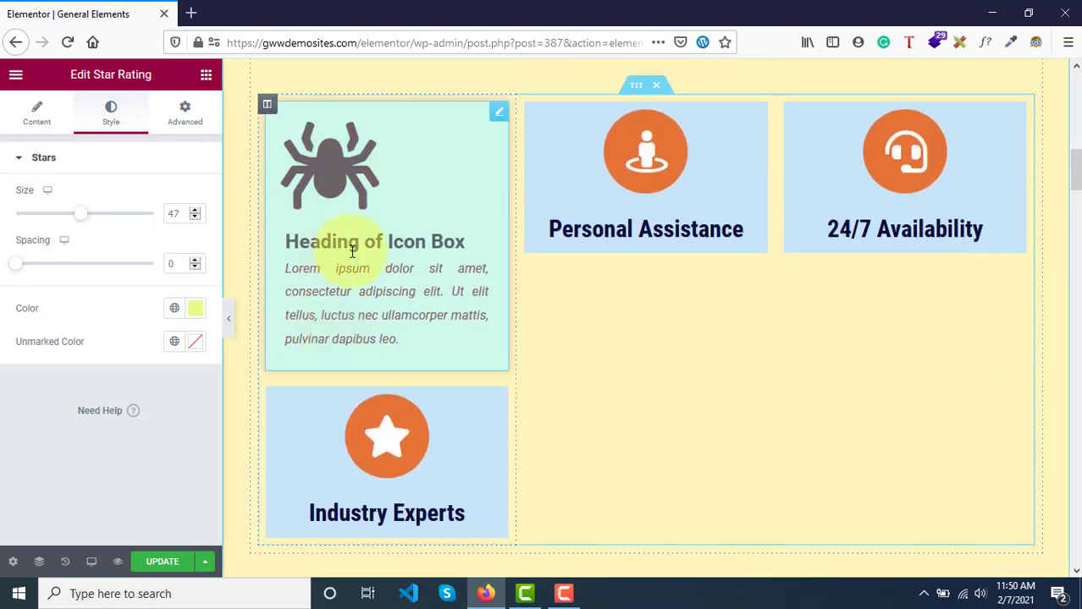
pyautogui.scroll(-3, 355, 251)
pyautogui.scroll(3, 355, 242)
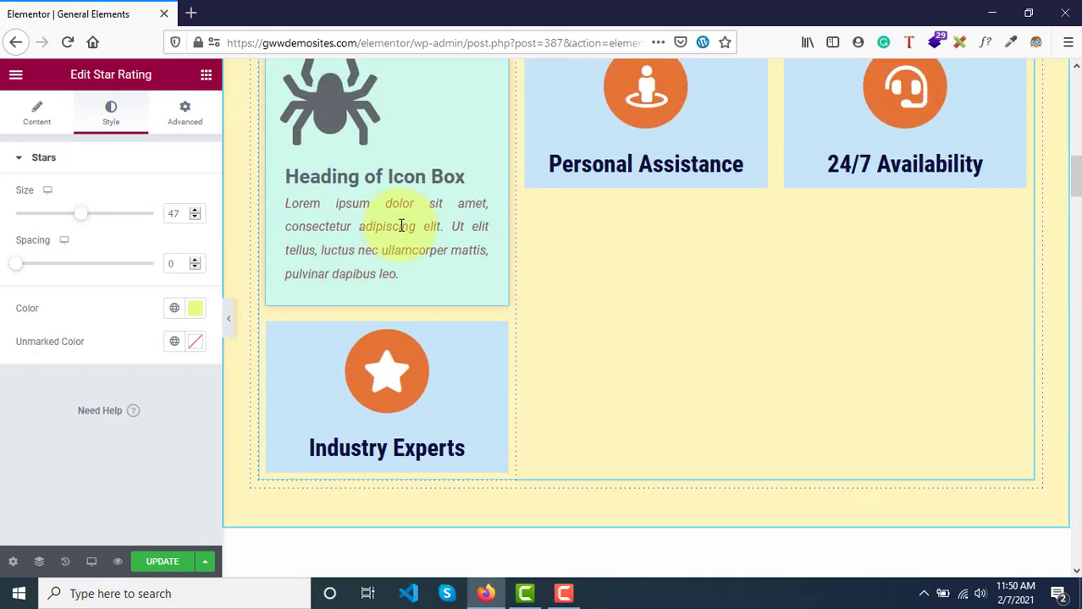
pyautogui.scroll(-5, 406, 155)
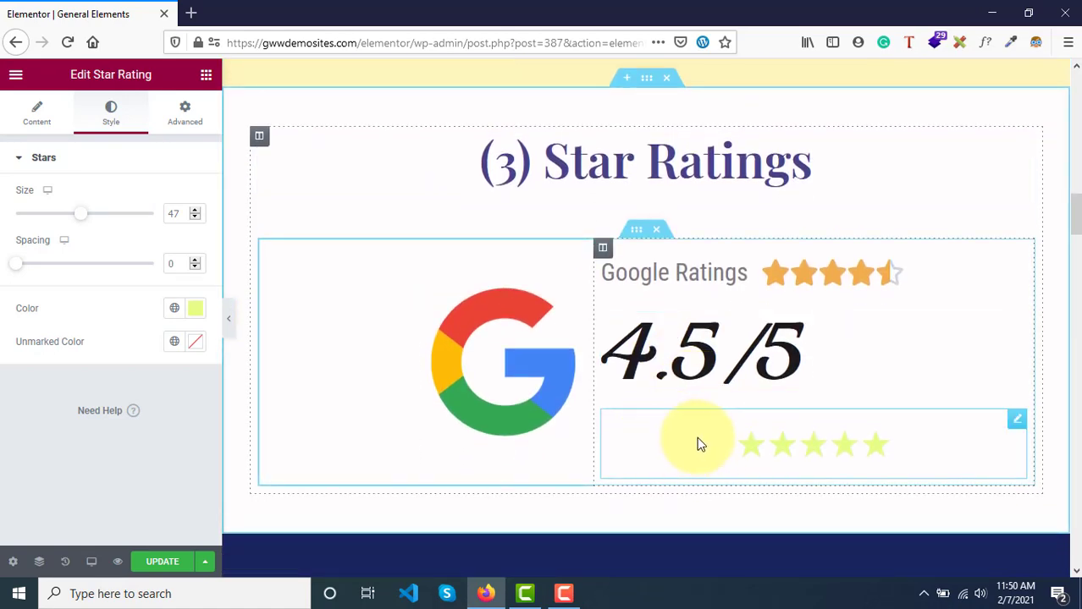